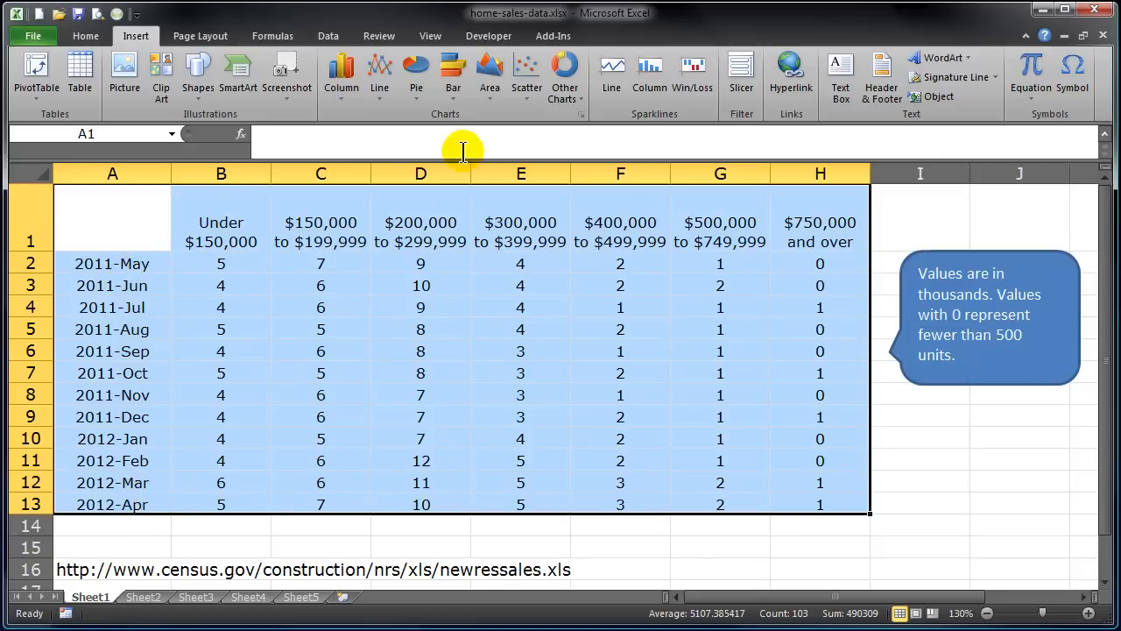
# Insert a 2-D pie of the Under $150,000 monthly sales and stretch it over the table.
pyautogui.click(411, 94)
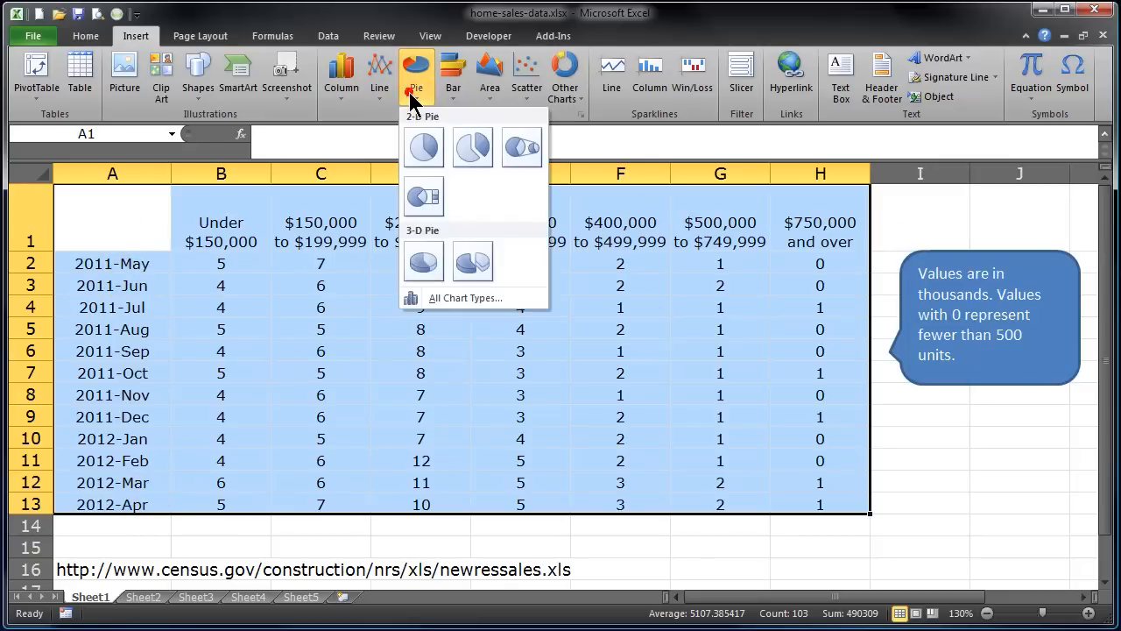
pyautogui.click(423, 151)
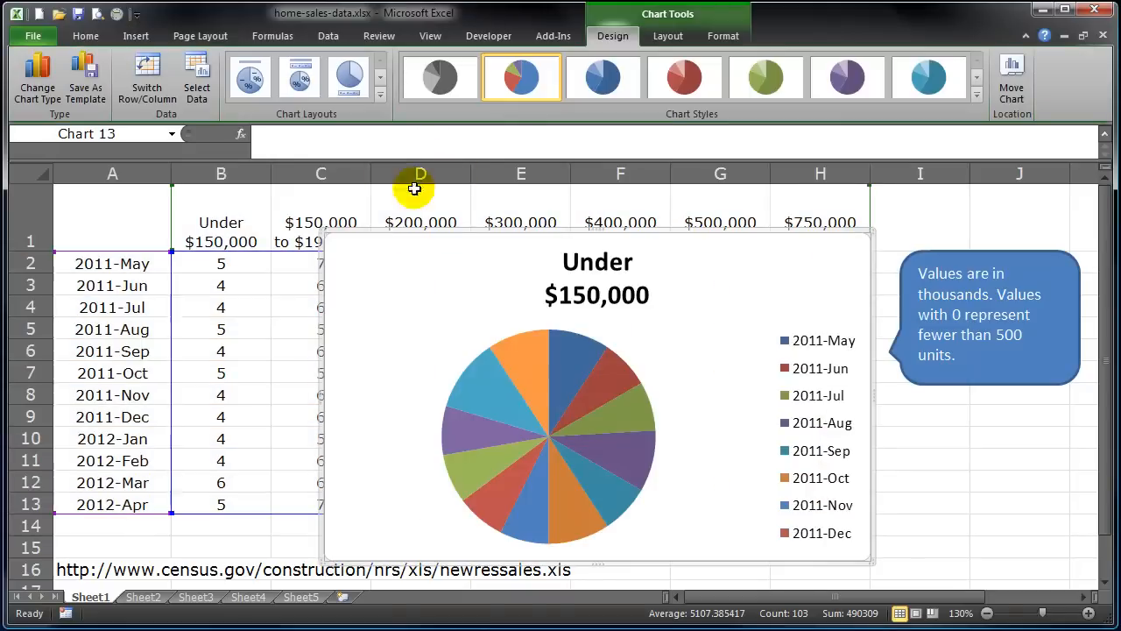
pyautogui.moveTo(323, 230); pyautogui.dragTo(62, 188)
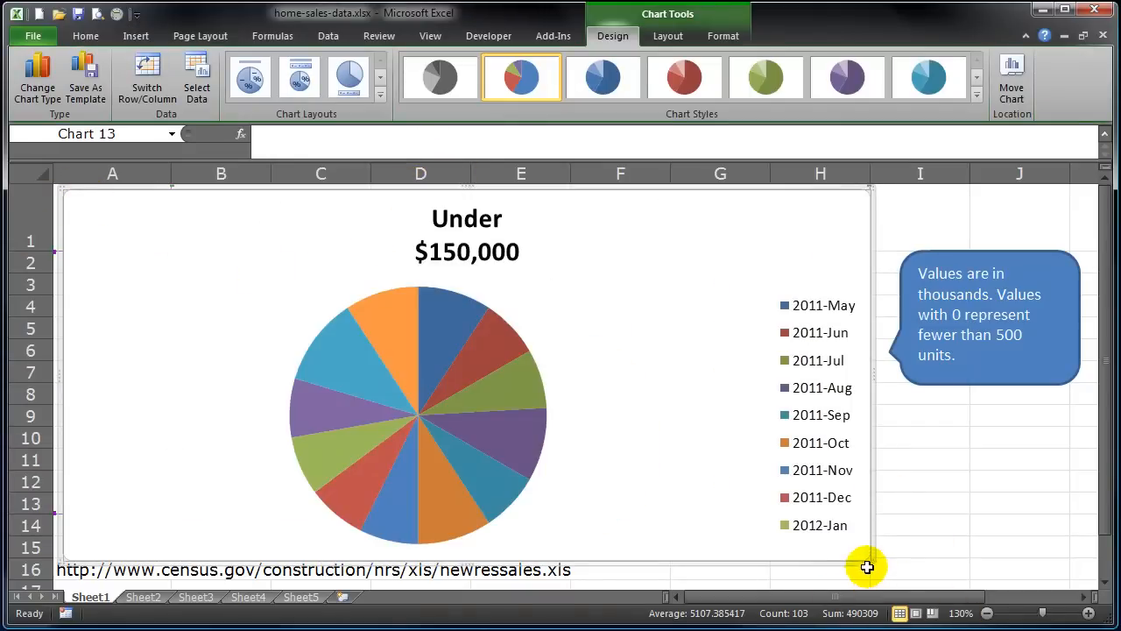
pyautogui.moveTo(871, 558); pyautogui.dragTo(883, 563)
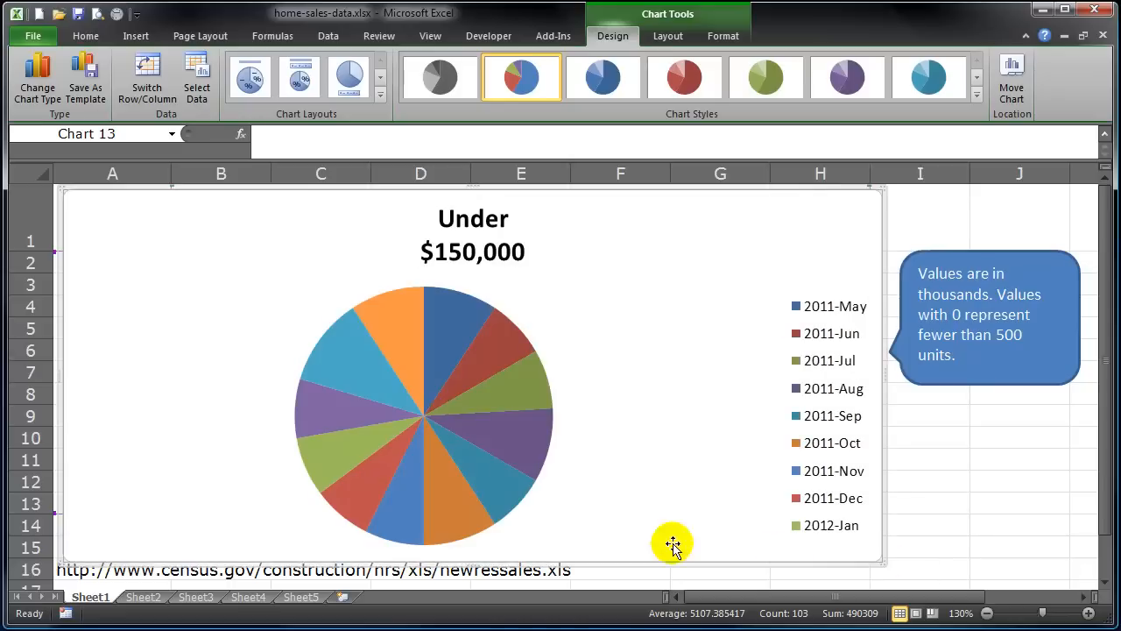
pyautogui.moveTo(529, 476)
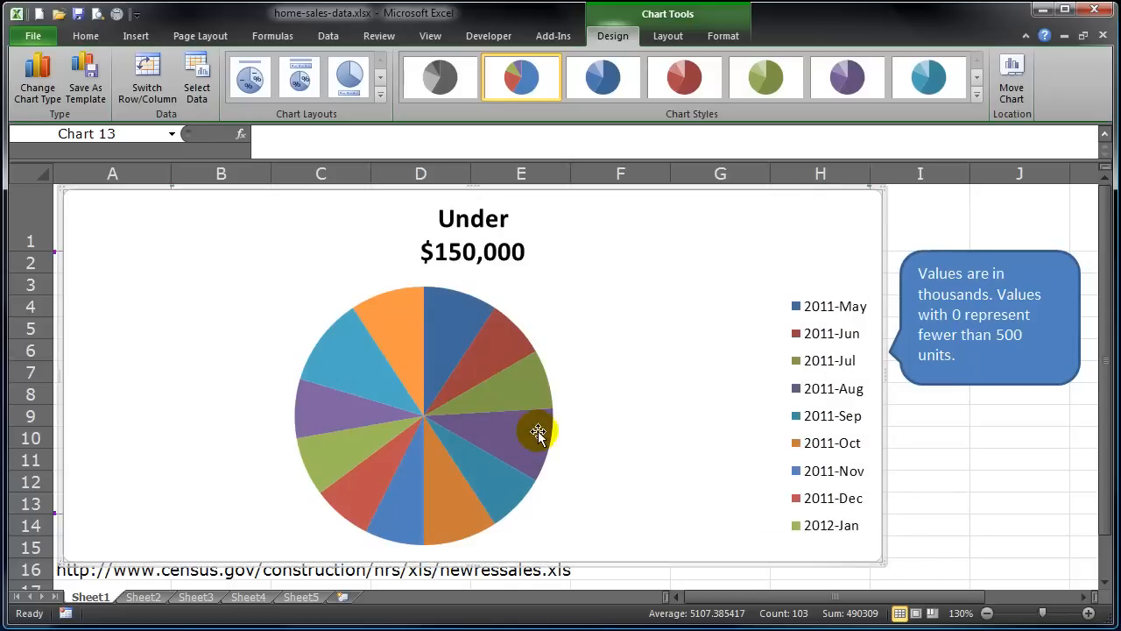
pyautogui.moveTo(386, 518)
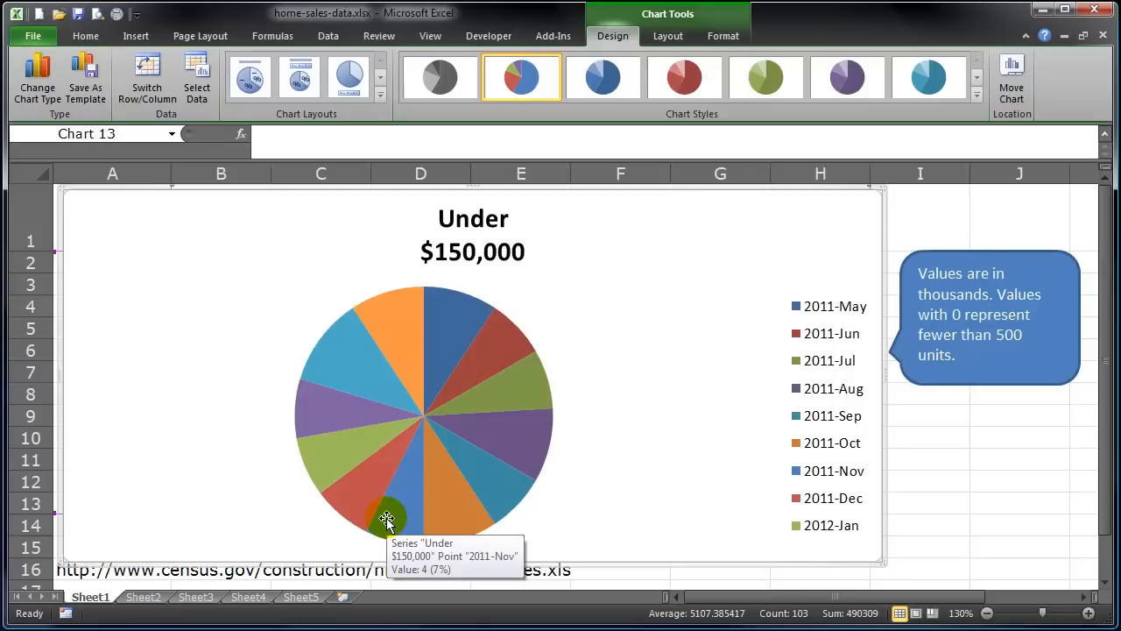
pyautogui.moveTo(353, 401)
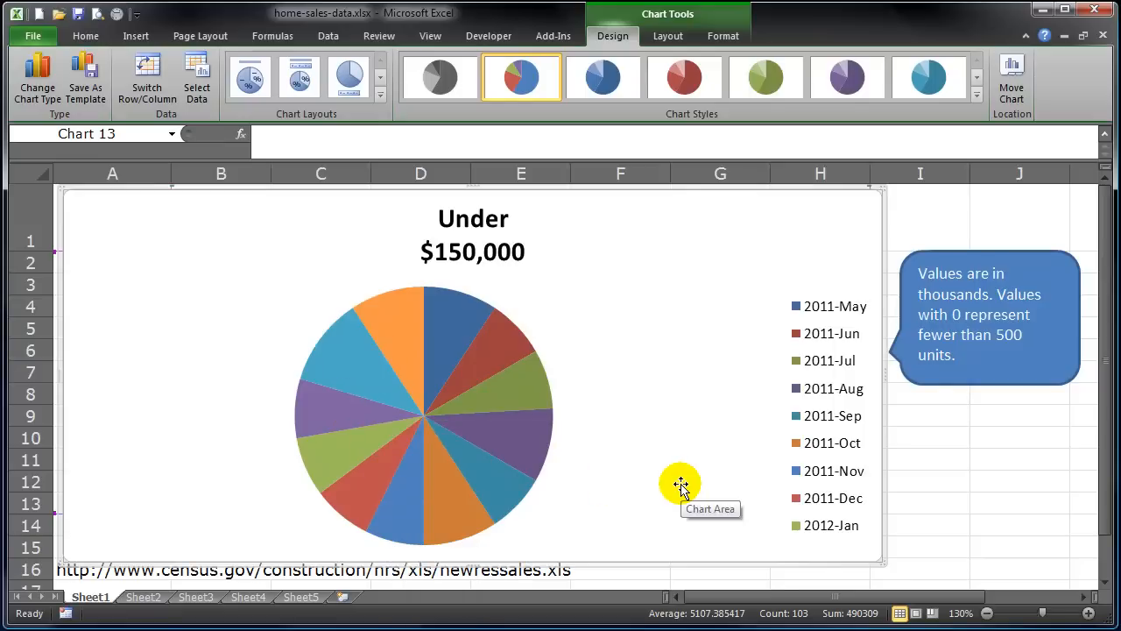
pyautogui.moveTo(342, 352)
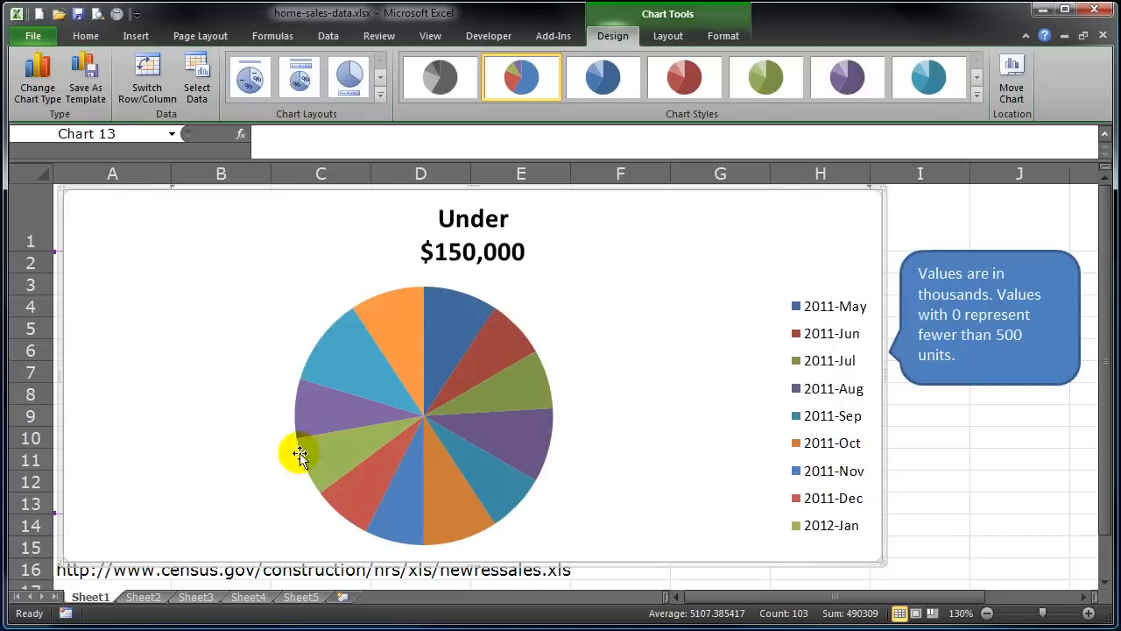
# Check the Under $150,000 pie series formula, then delete the chart.
pyautogui.click(356, 371)
pyautogui.click(263, 351)
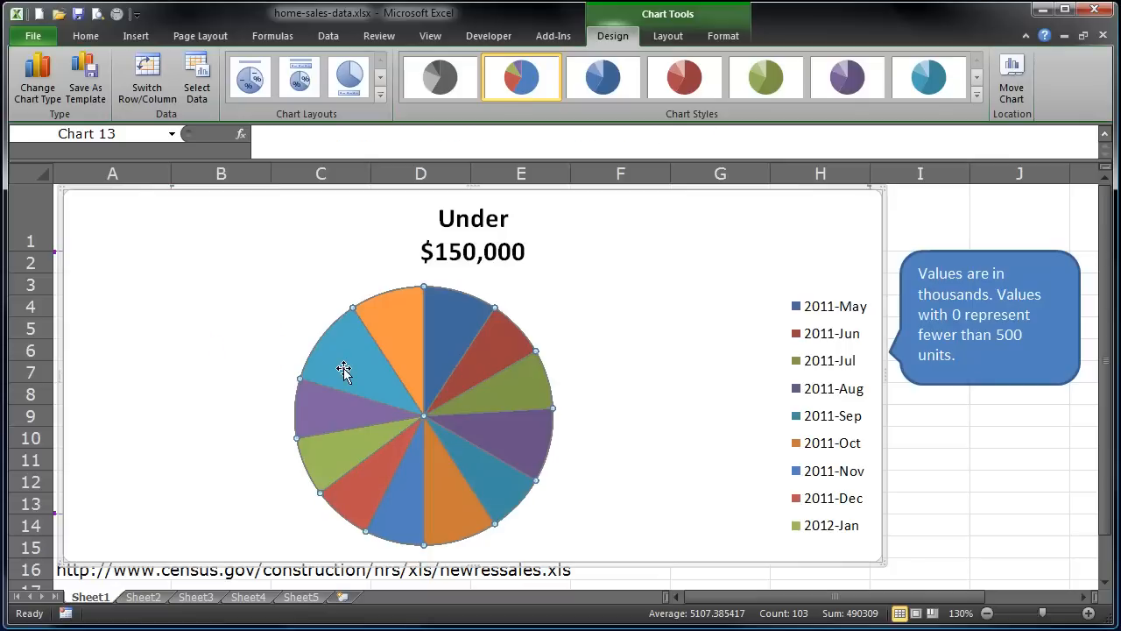
pyautogui.click(344, 370)
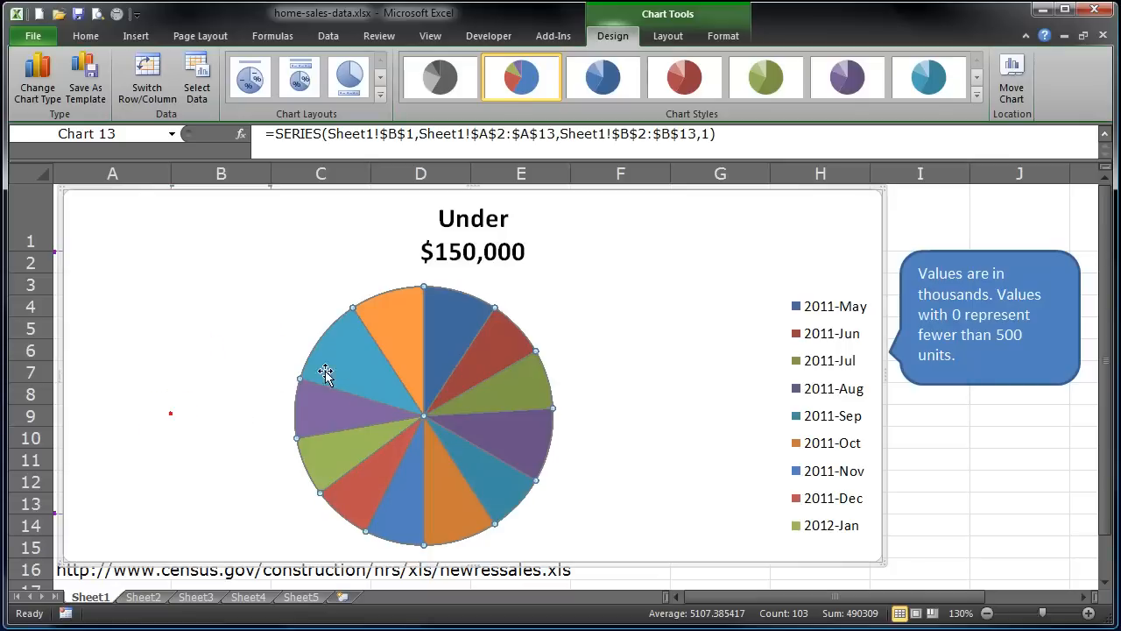
pyautogui.moveTo(360, 355)
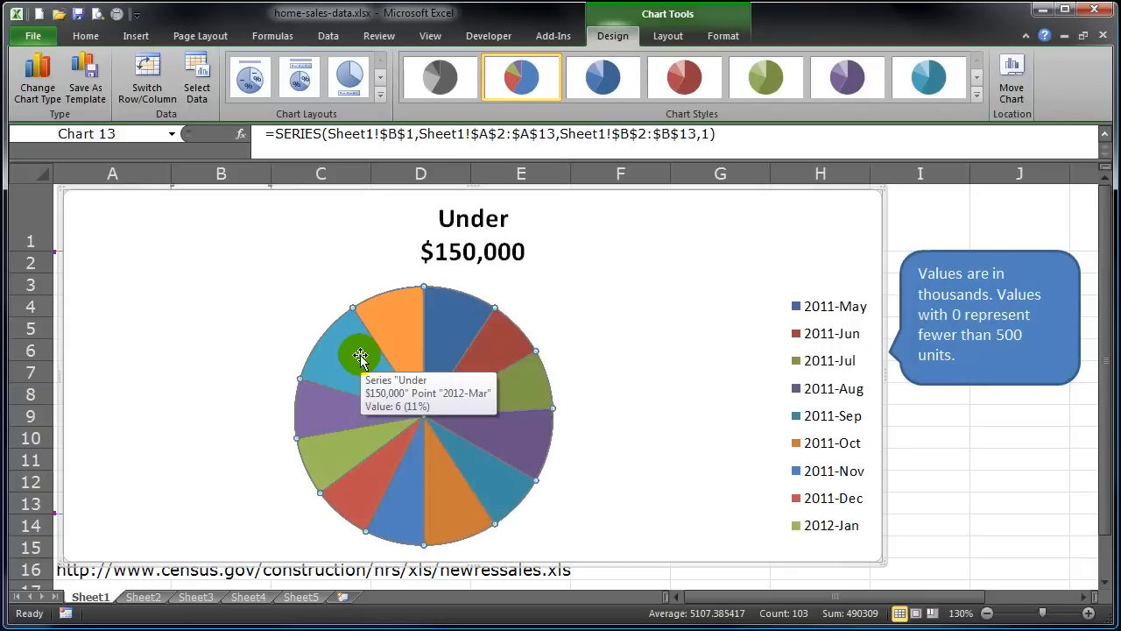
pyautogui.click(679, 421)
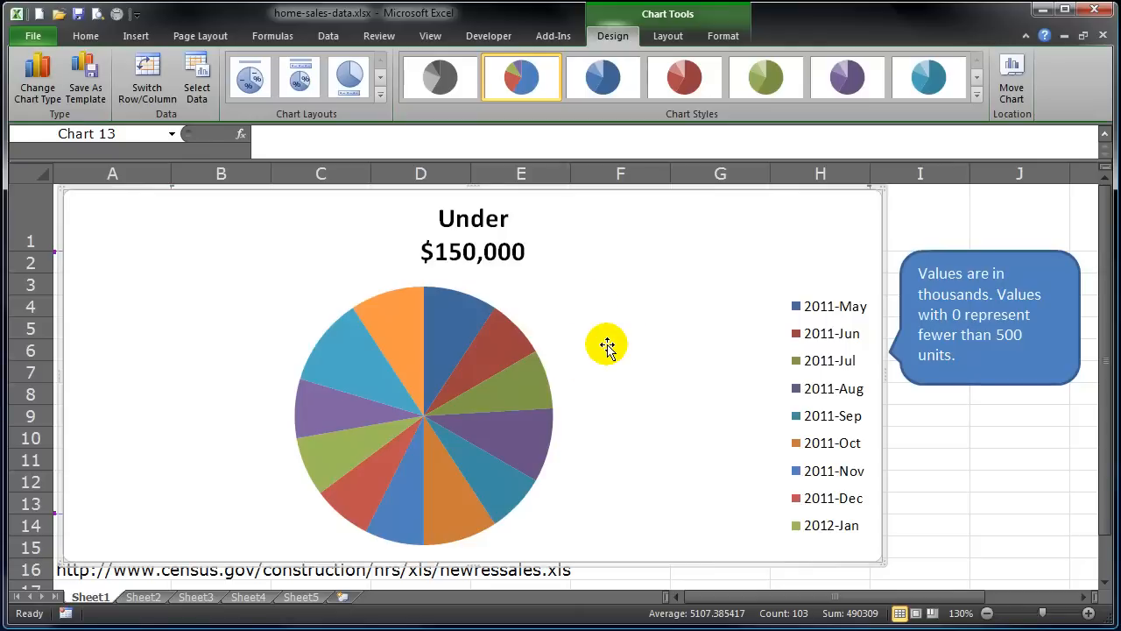
pyautogui.press('Delete')
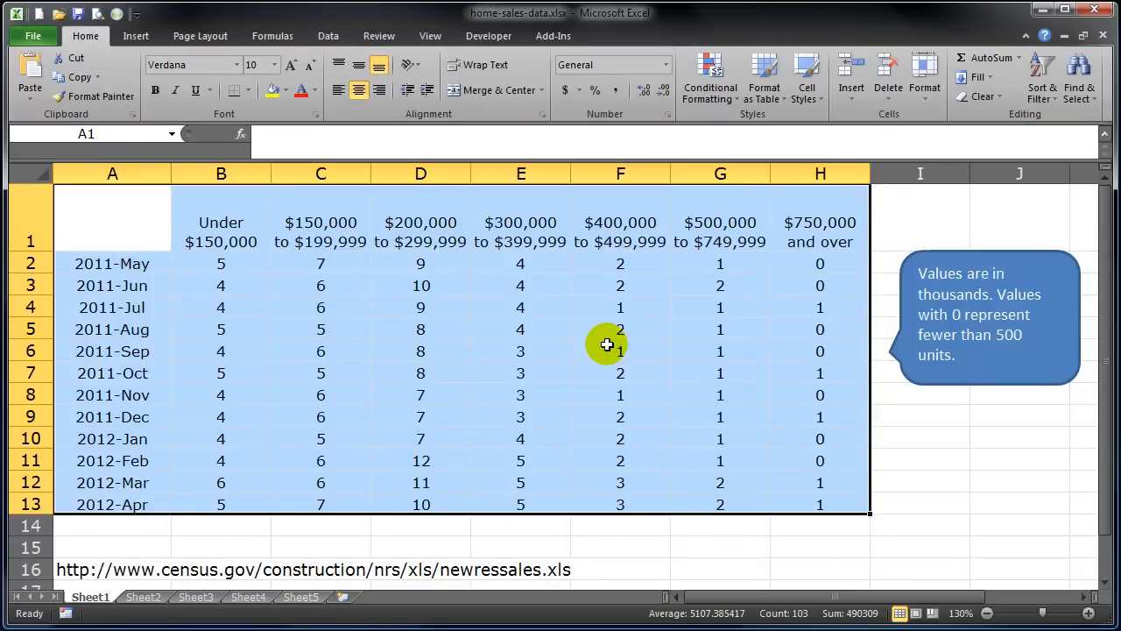
# Select header row A1:H1 and add the 2012-Apr row A13:H13 to the selection.
pyautogui.click(596, 373)
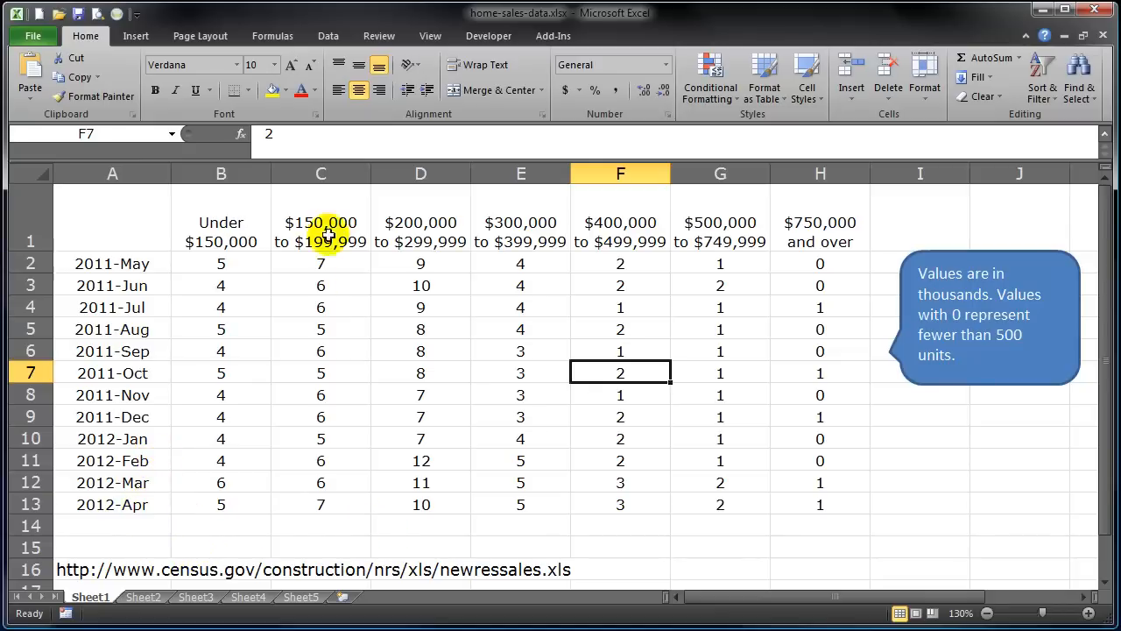
pyautogui.moveTo(125, 227); pyautogui.dragTo(815, 245)
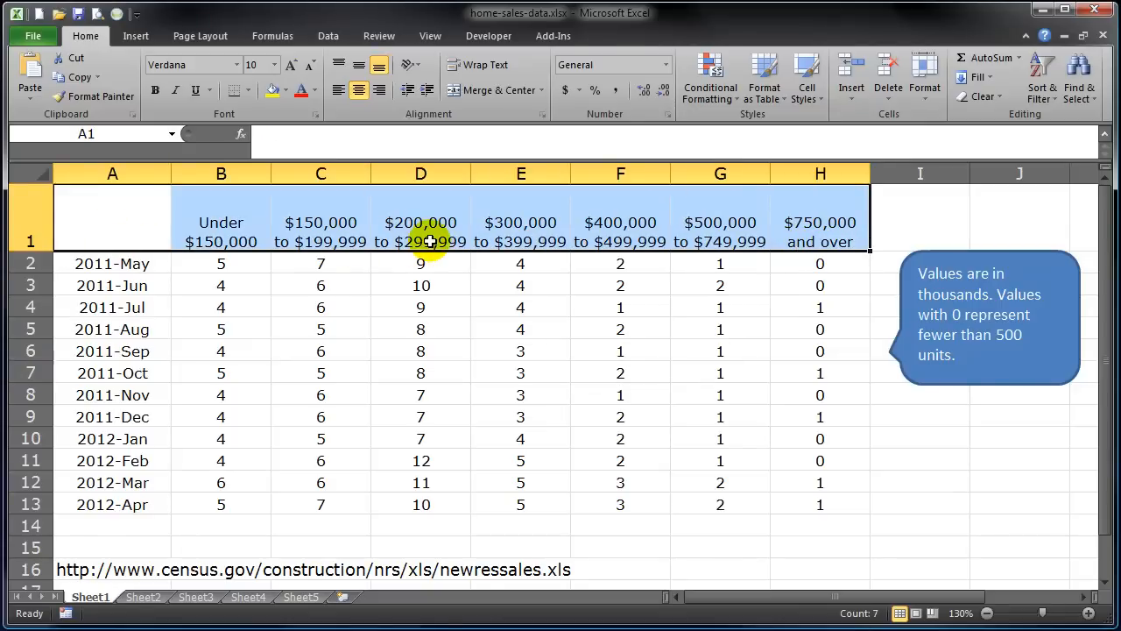
pyautogui.click(138, 506)
pyautogui.moveTo(138, 506); pyautogui.dragTo(802, 501)
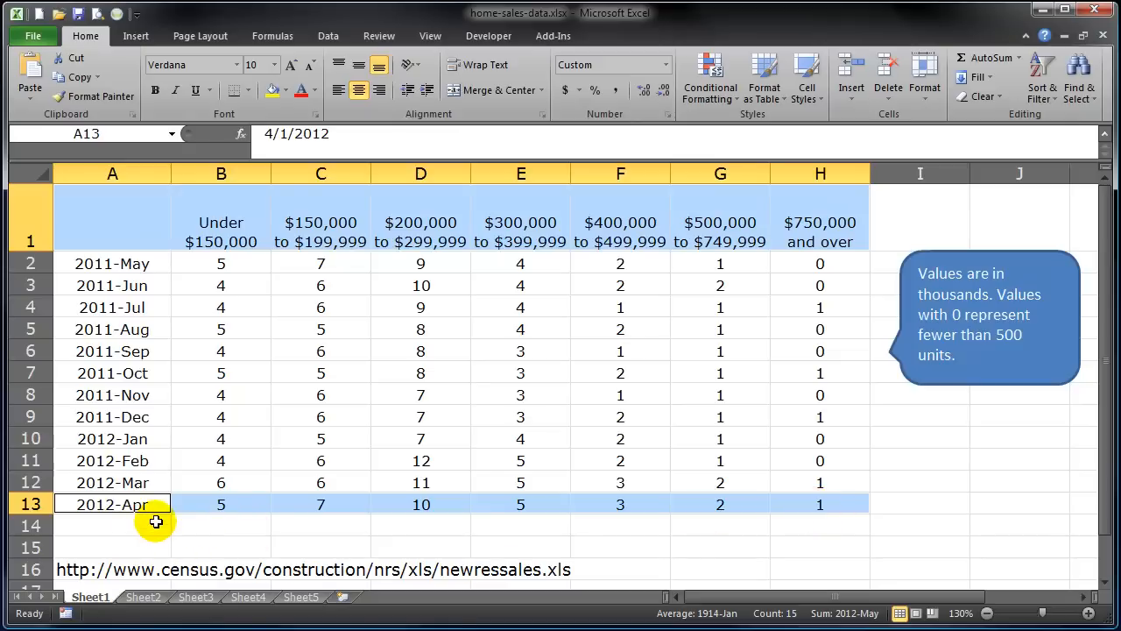
# Insert a 2-D pie of the 2012-Apr sales by price range and enlarge it over the table.
pyautogui.click(136, 36)
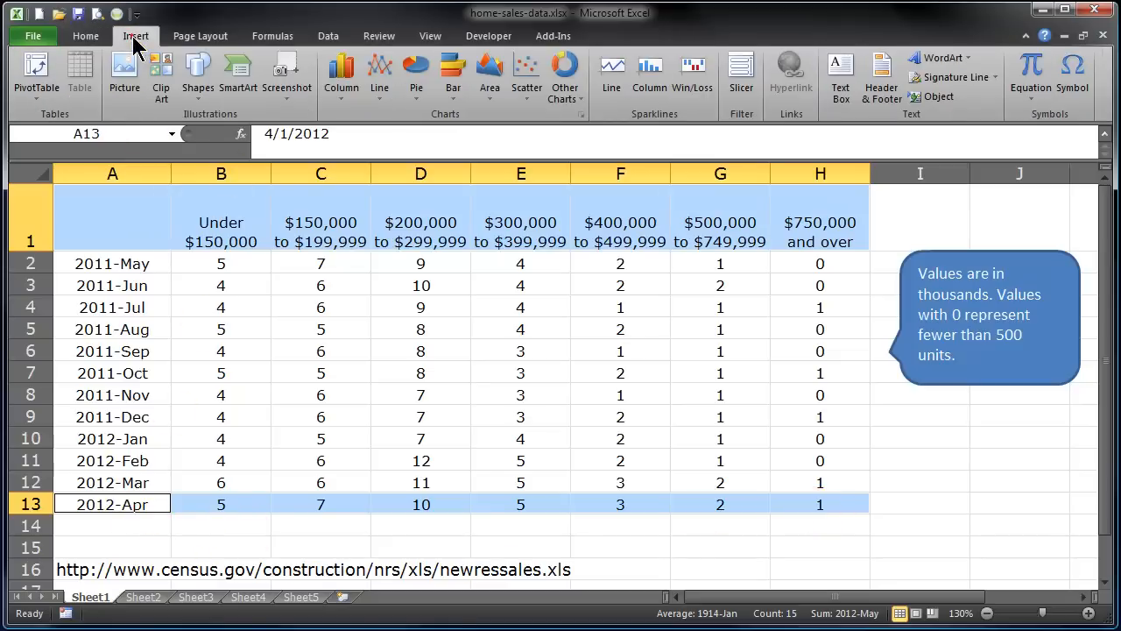
pyautogui.click(416, 83)
pyautogui.click(422, 147)
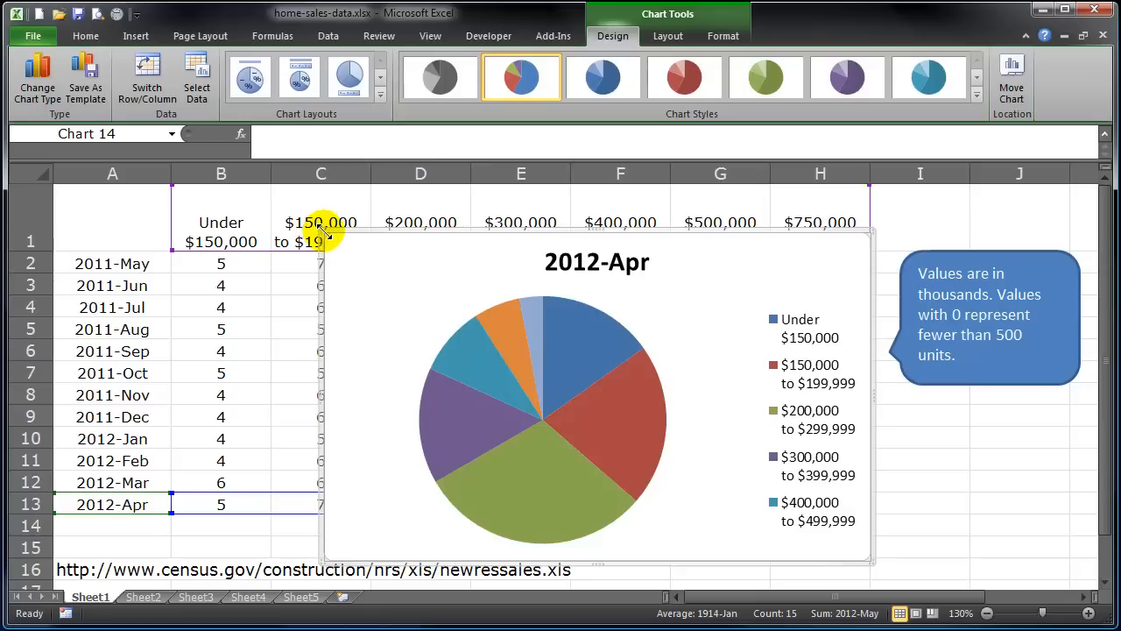
pyautogui.moveTo(324, 233); pyautogui.dragTo(81, 194)
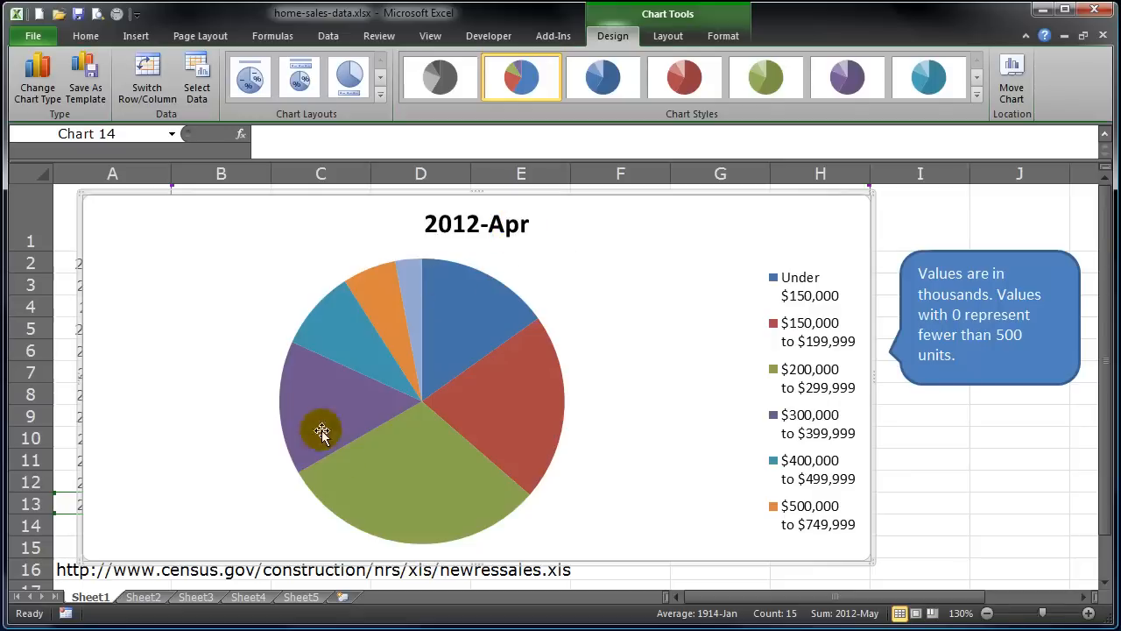
pyautogui.moveTo(388, 483)
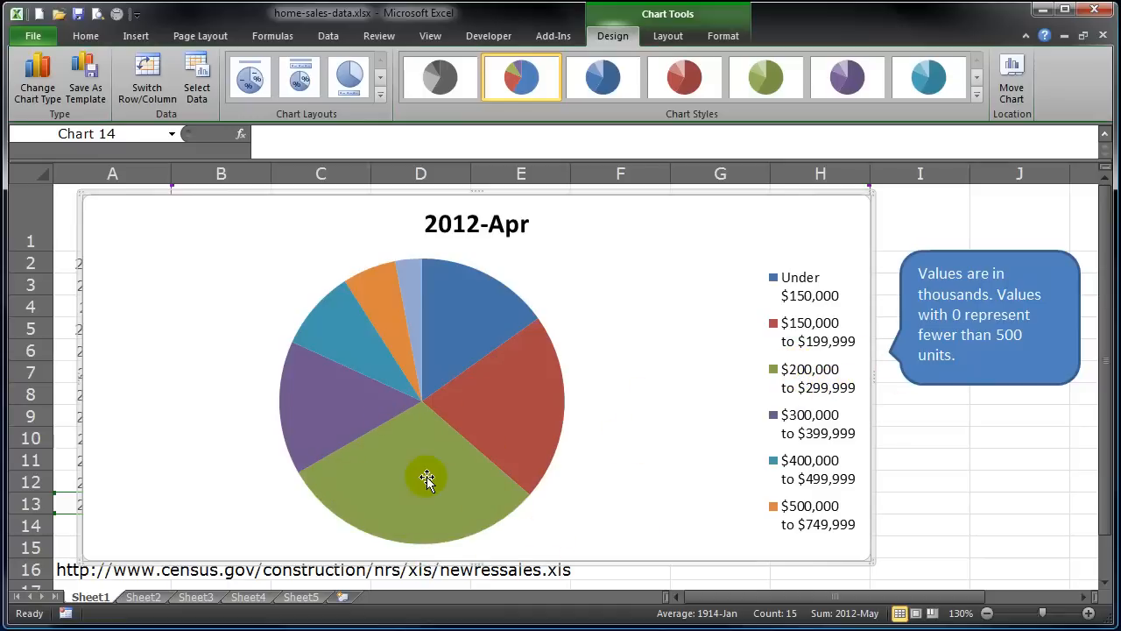
pyautogui.moveTo(427, 478)
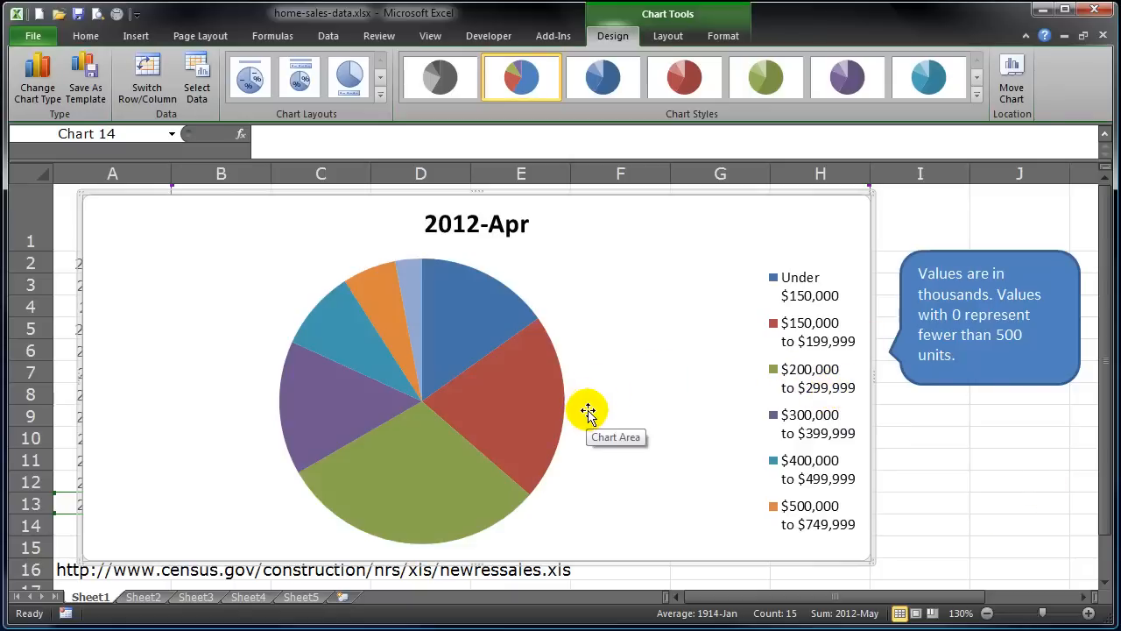
pyautogui.moveTo(517, 397)
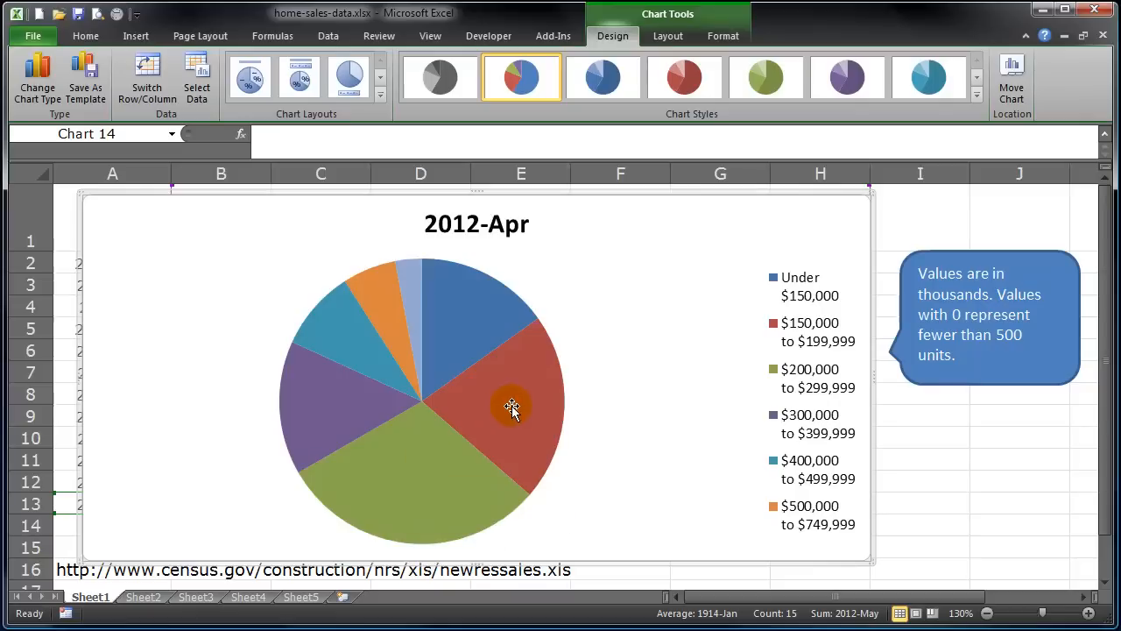
pyautogui.moveTo(474, 419)
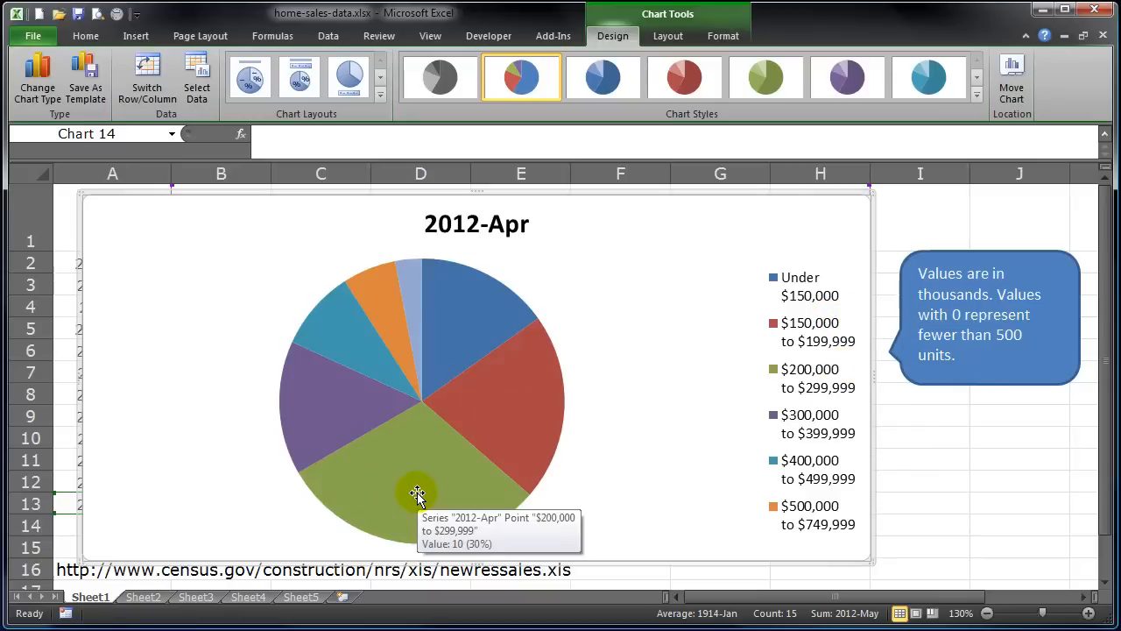
pyautogui.moveTo(408, 272)
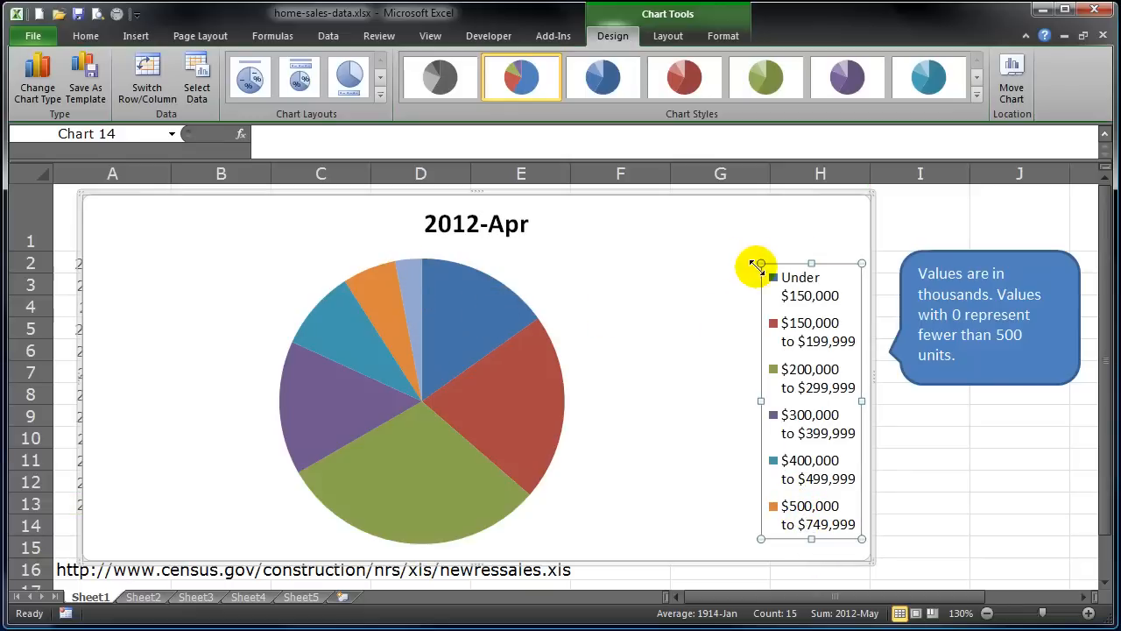
# Stretch the legend taller so all seven price ranges through $750,000 and over are listed.
pyautogui.moveTo(761, 263); pyautogui.dragTo(684, 205)
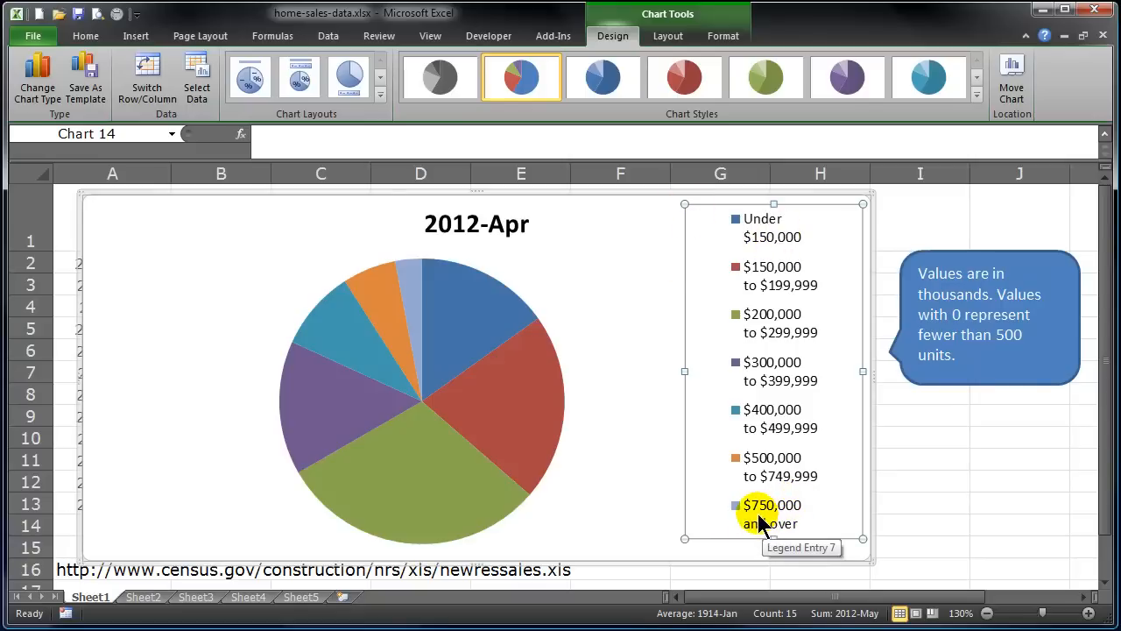
pyautogui.click(637, 511)
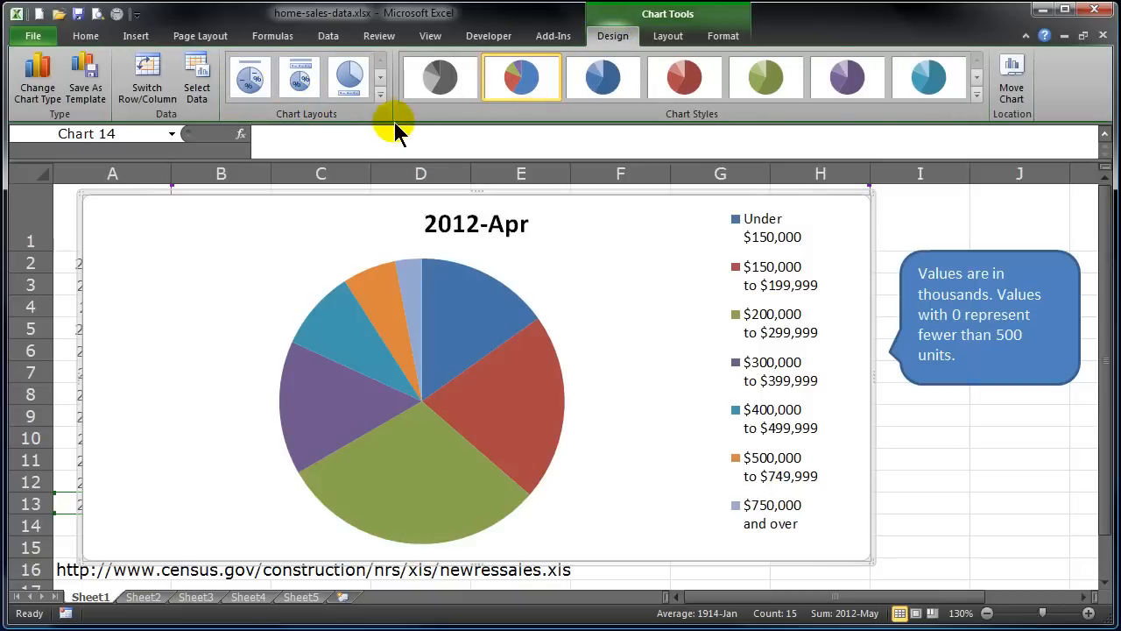
# Try chart layouts with percentage labels and price-range-and-count slice labels.
pyautogui.click(381, 96)
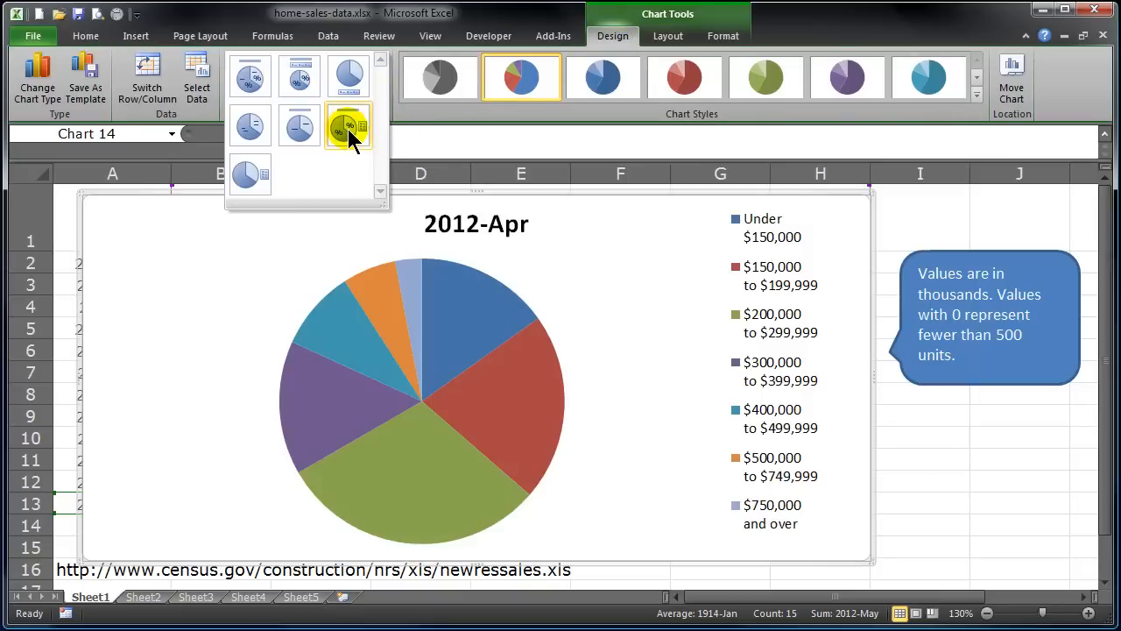
pyautogui.click(349, 132)
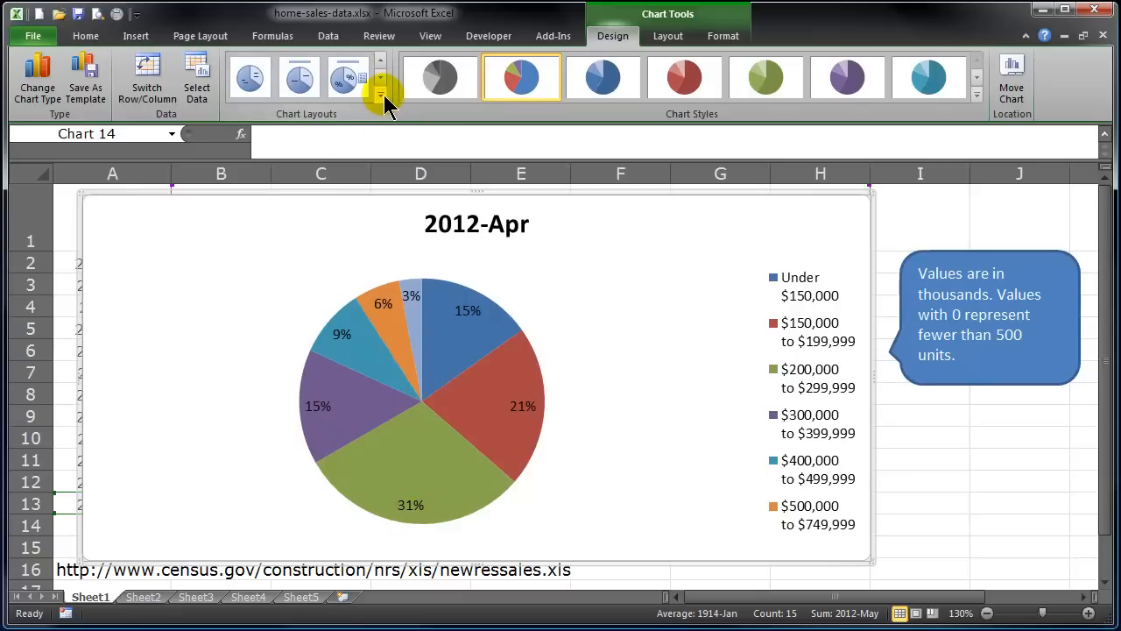
pyautogui.click(252, 81)
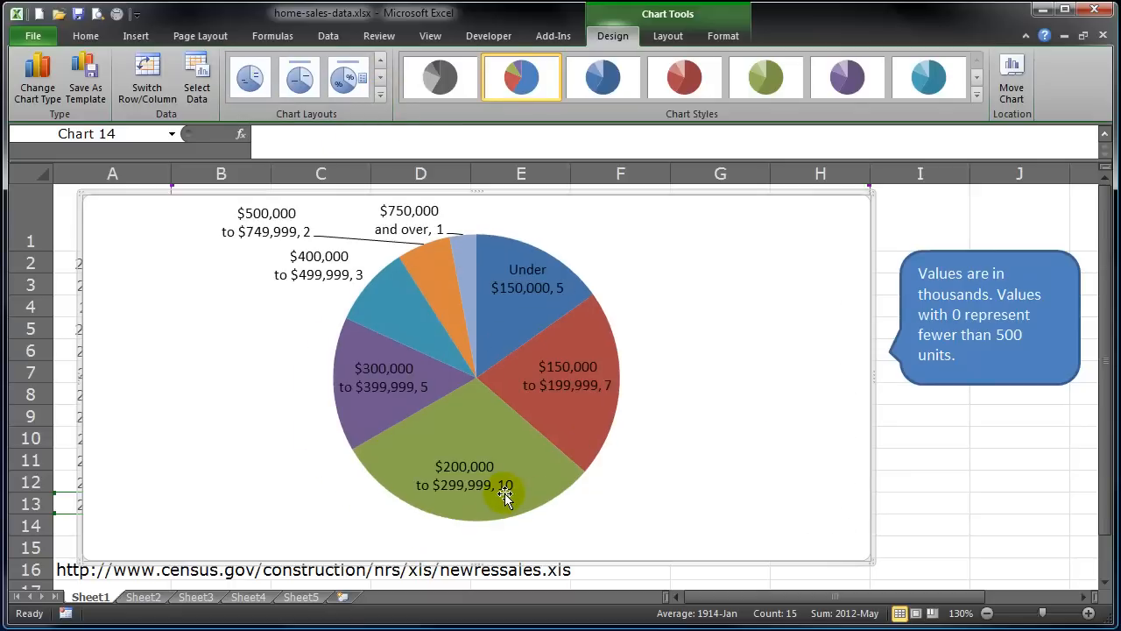
pyautogui.click(381, 96)
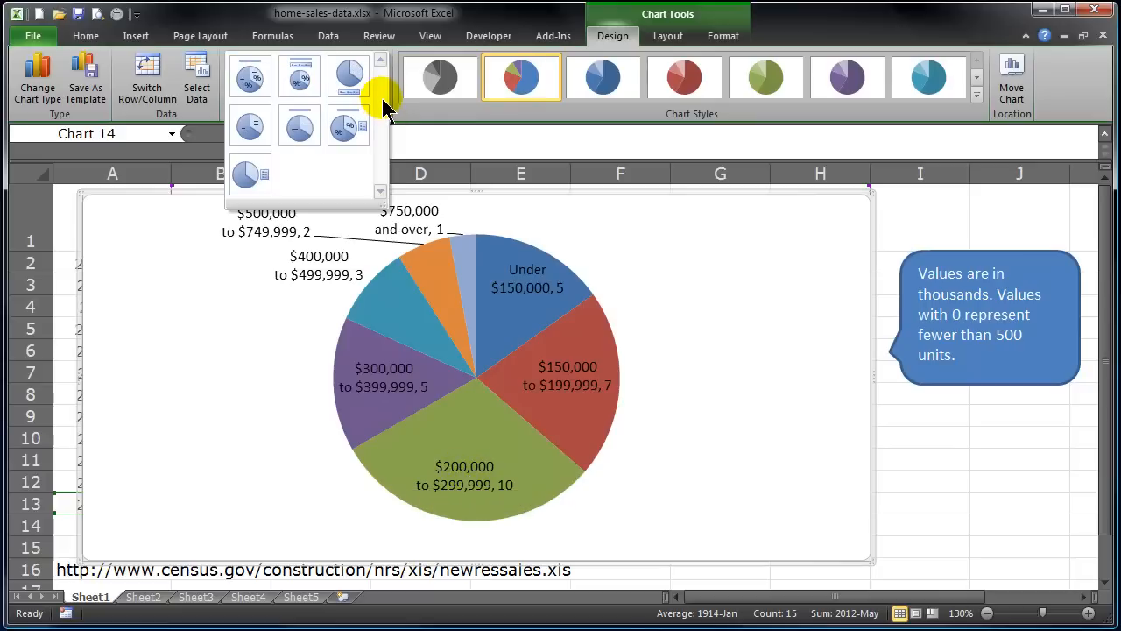
pyautogui.click(251, 123)
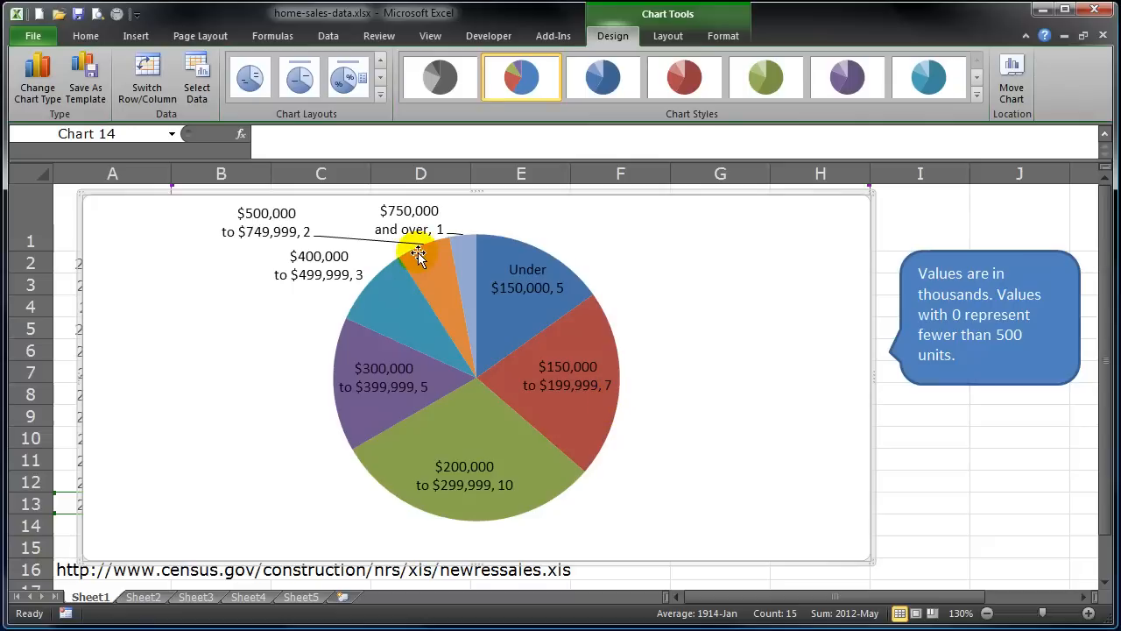
# Apply the layout with title, percentages and legend, then delete the 2012-Apr chart.
pyautogui.click(379, 97)
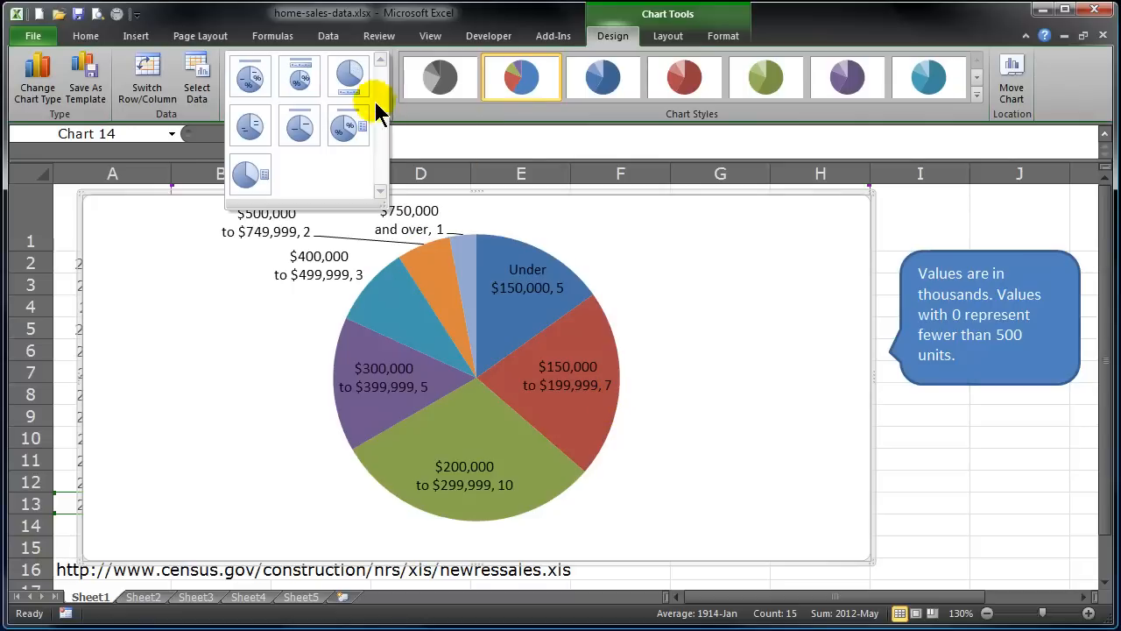
pyautogui.click(353, 119)
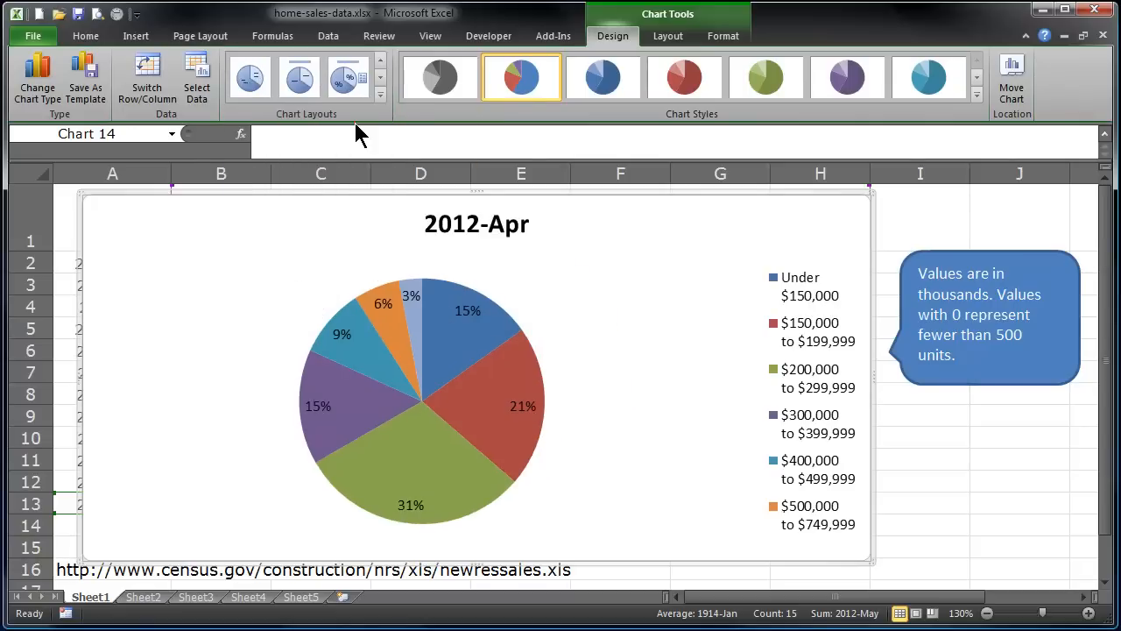
pyautogui.click(613, 424)
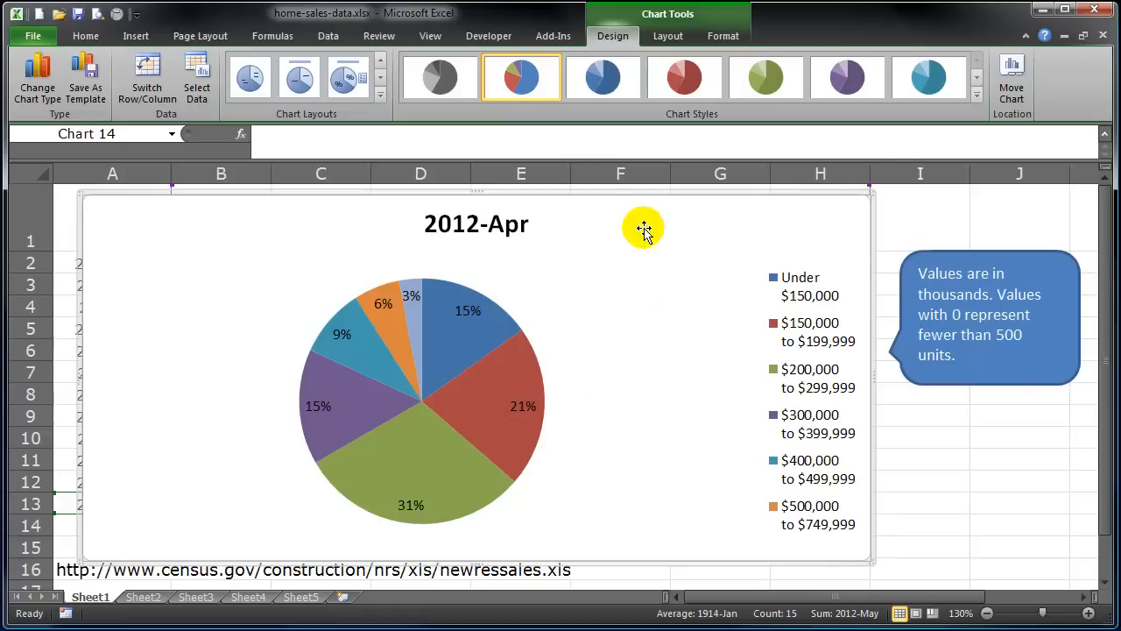
pyautogui.press('Delete')
# Select the 2012-Jan to 2012-Apr labels plus the $200,000 to $299,999 heading and values.
pyautogui.click(569, 353)
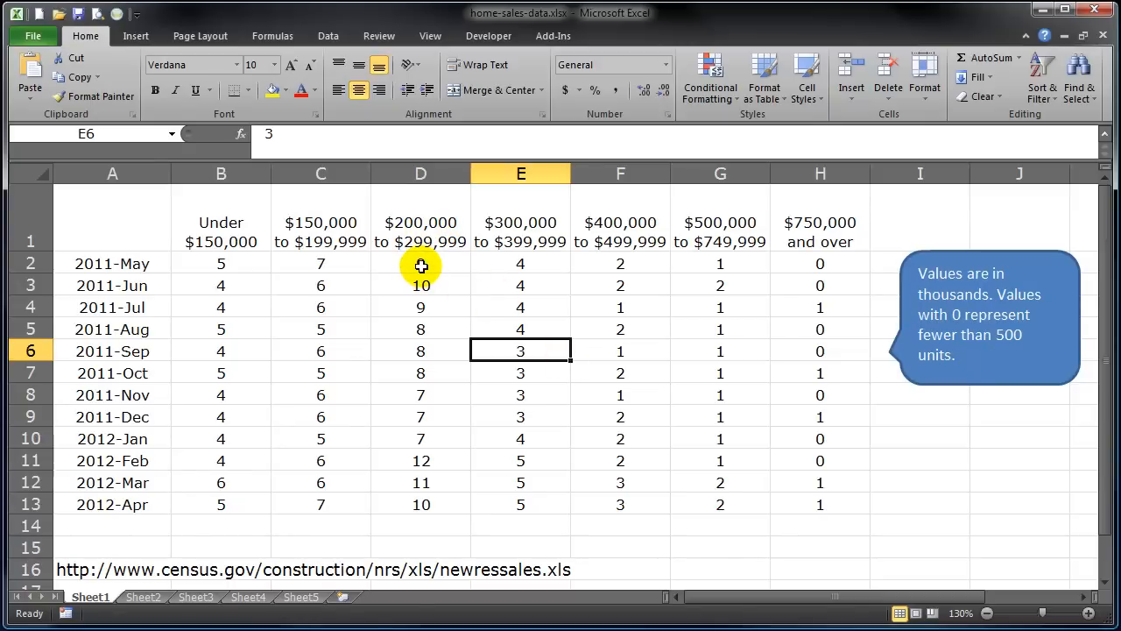
pyautogui.click(134, 460)
pyautogui.moveTo(121, 433); pyautogui.dragTo(132, 501)
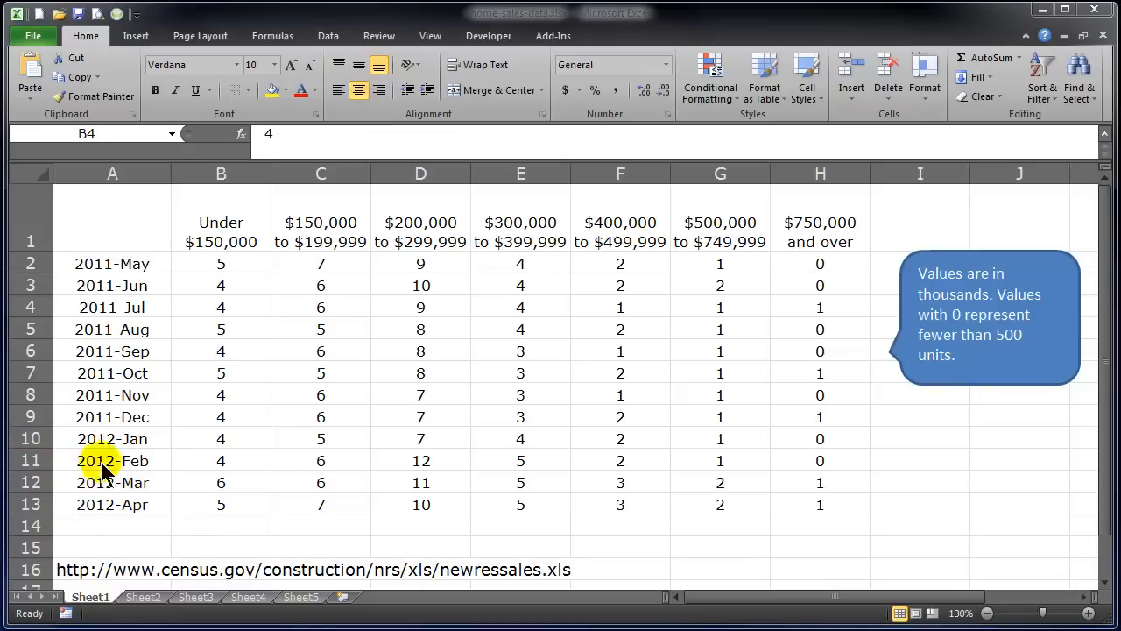
pyautogui.moveTo(123, 438); pyautogui.dragTo(137, 497)
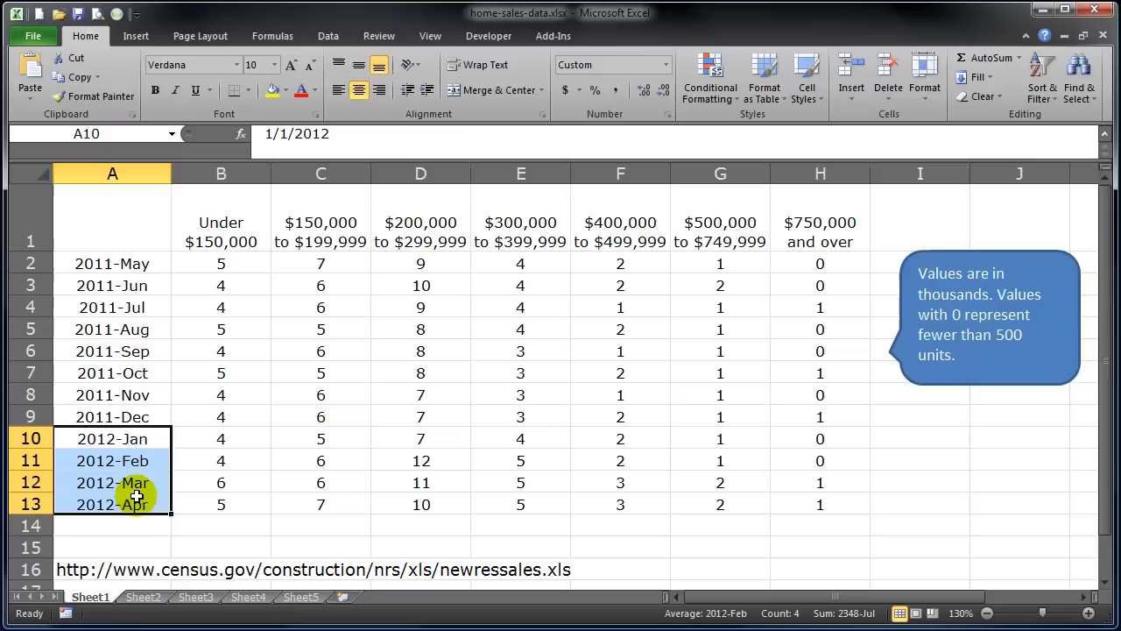
pyautogui.click(323, 354)
pyautogui.click(140, 227)
pyautogui.click(139, 227)
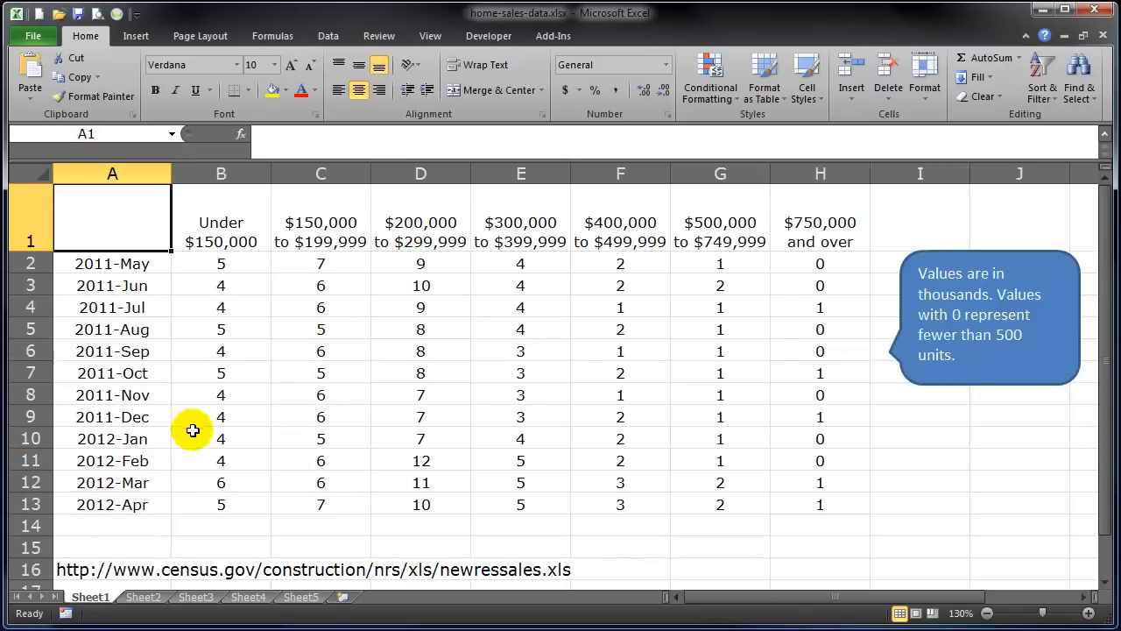
pyautogui.moveTo(137, 440); pyautogui.dragTo(137, 505)
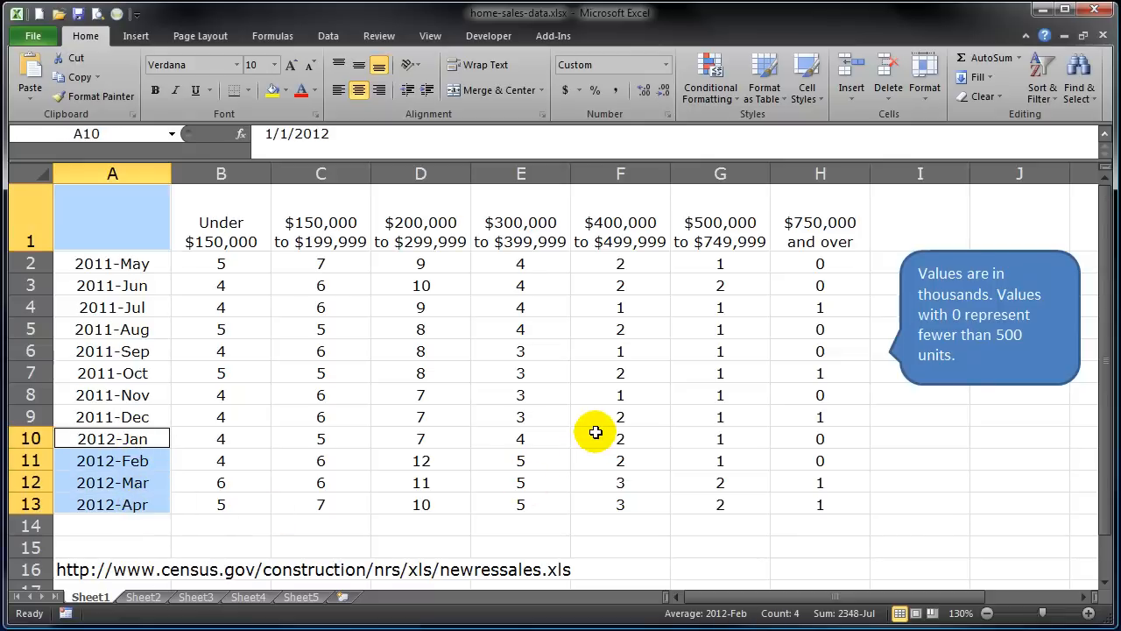
pyautogui.keyDown('ctrl'); pyautogui.click(430, 231); pyautogui.keyUp('ctrl')
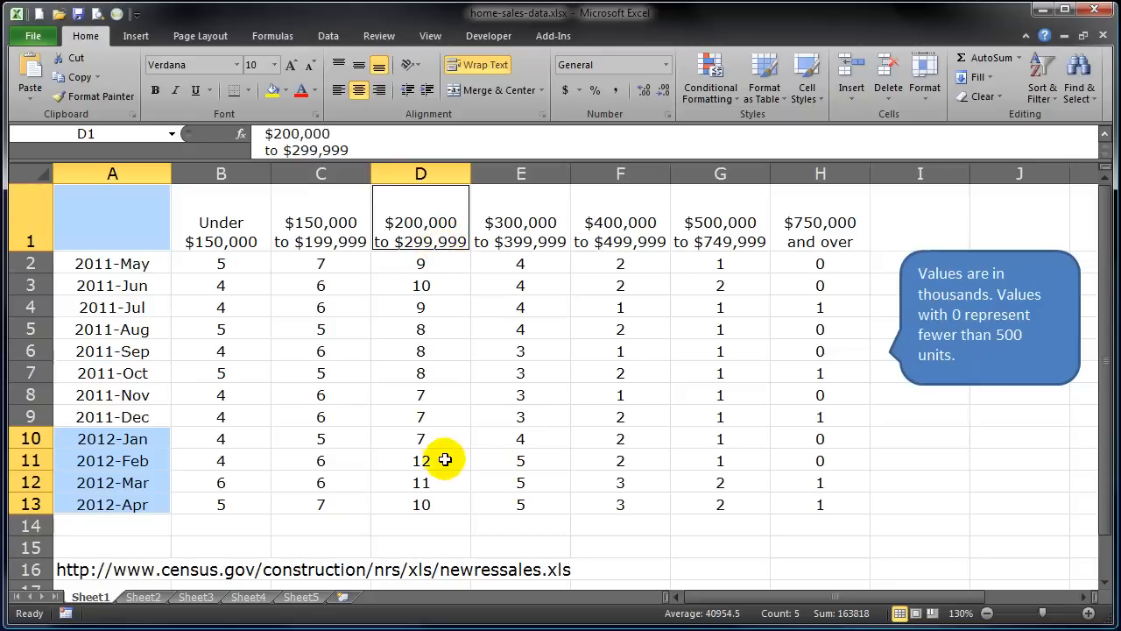
pyautogui.keyDown('ctrl'); pyautogui.moveTo(431, 437); pyautogui.dragTo(430, 506); pyautogui.keyUp('ctrl')
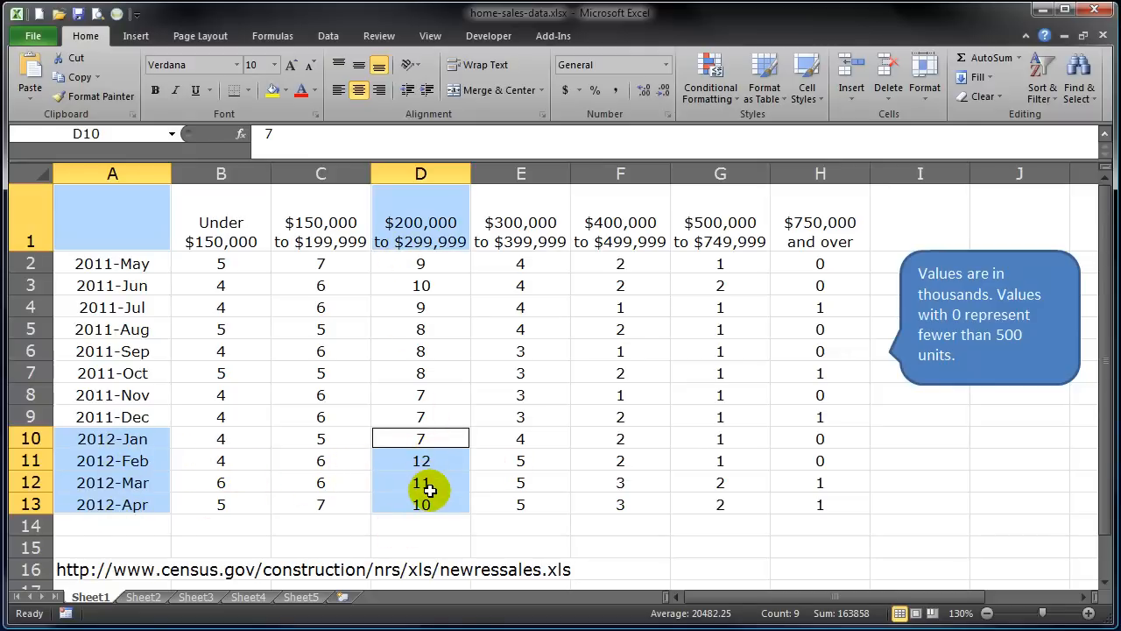
# Insert a 2-D pie chart of the selected $200,000 to $299,999 data.
pyautogui.click(135, 36)
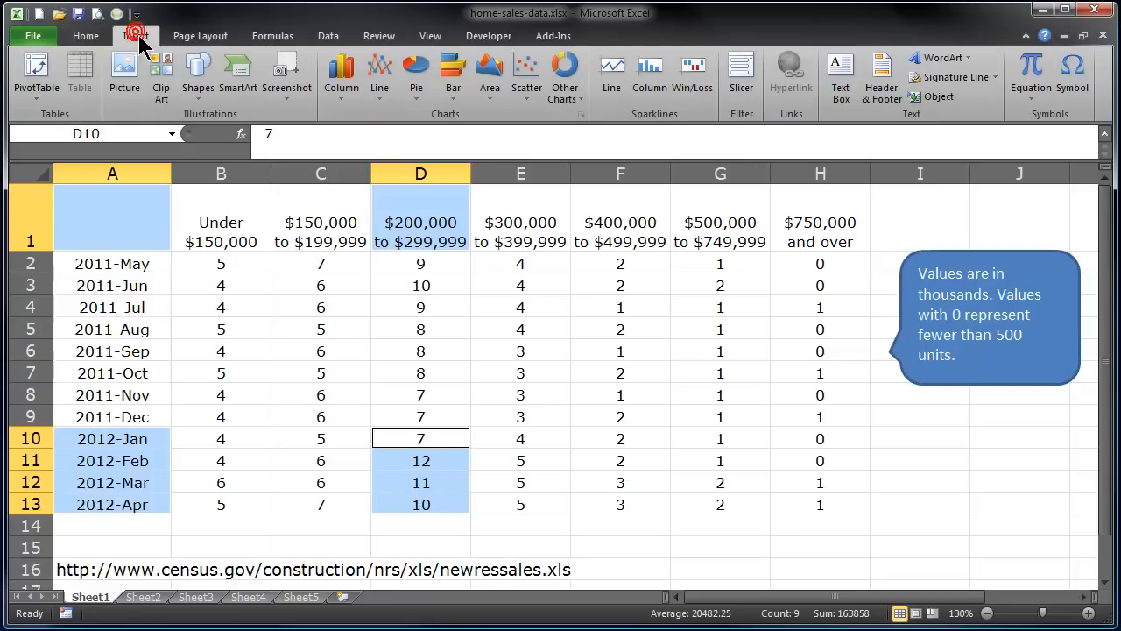
pyautogui.click(416, 88)
pyautogui.click(425, 145)
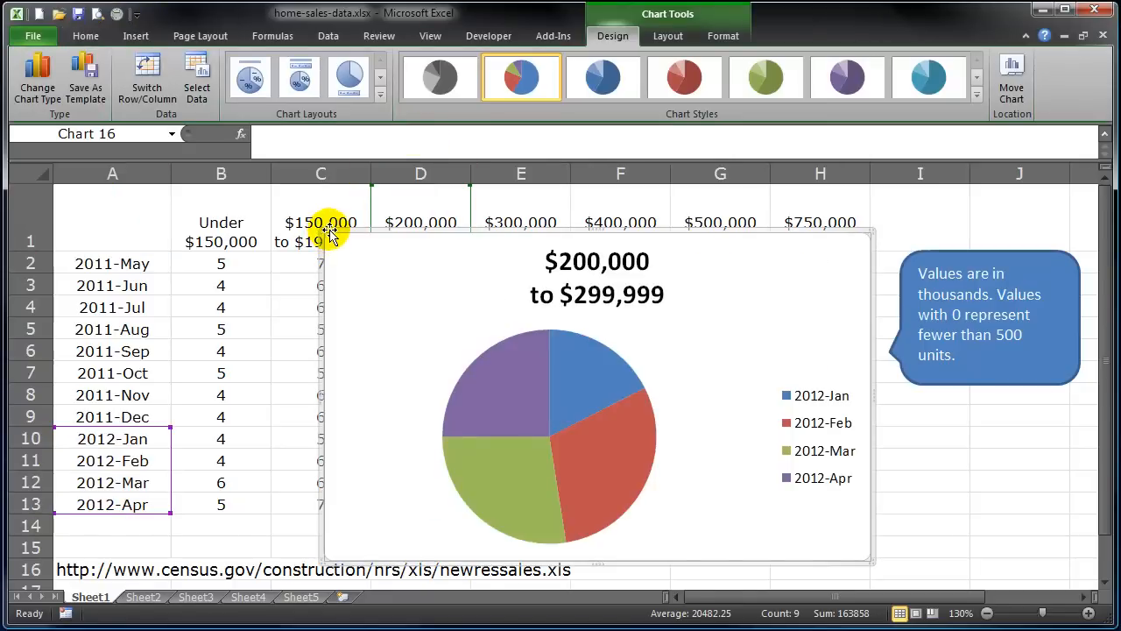
# Enlarge the pie and read slice values: 2012-Feb 12 (30%), 2012-Jan 7 (18%).
pyautogui.moveTo(327, 233); pyautogui.dragTo(72, 190)
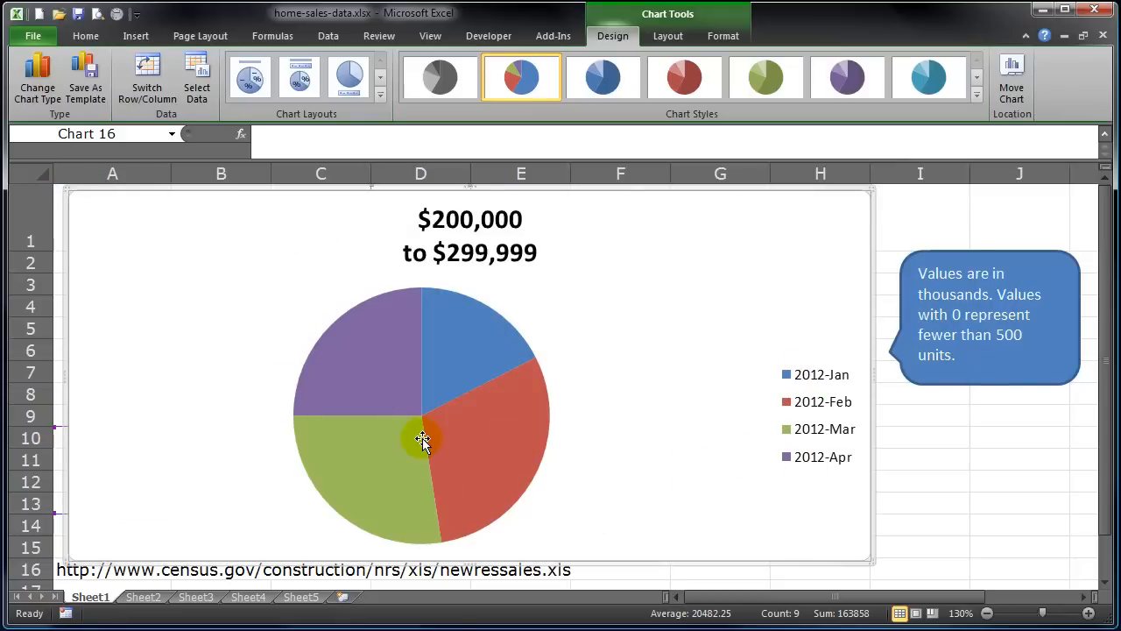
pyautogui.moveTo(422, 440)
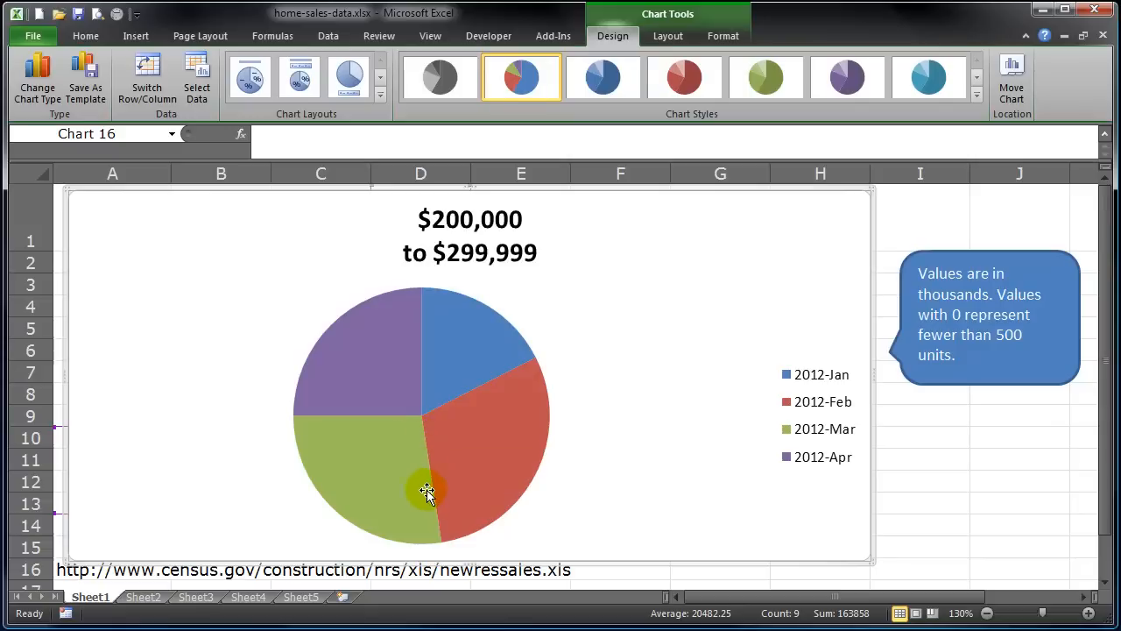
pyautogui.moveTo(513, 449)
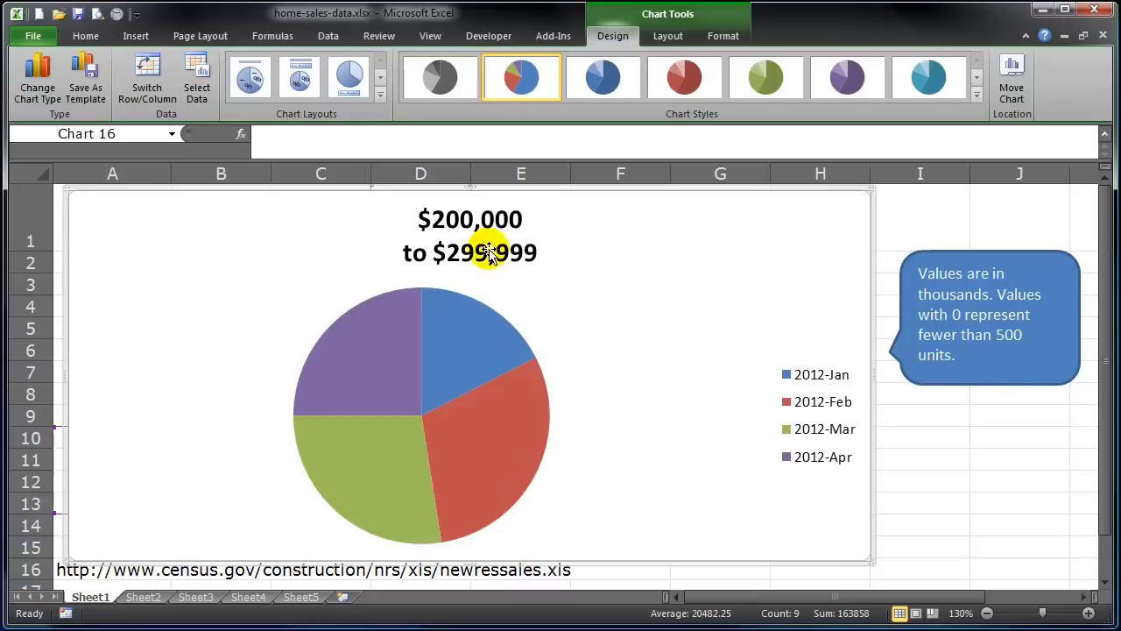
pyautogui.moveTo(474, 361)
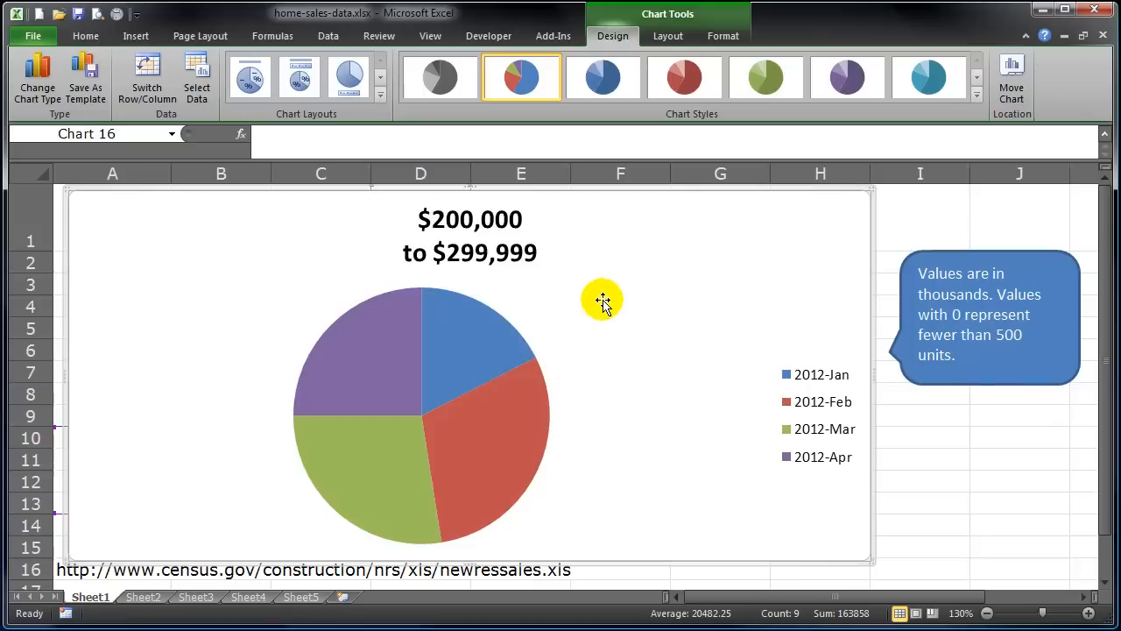
# Delete the $200,000 to $299,999 pie chart and click back into the table.
pyautogui.press('Delete')
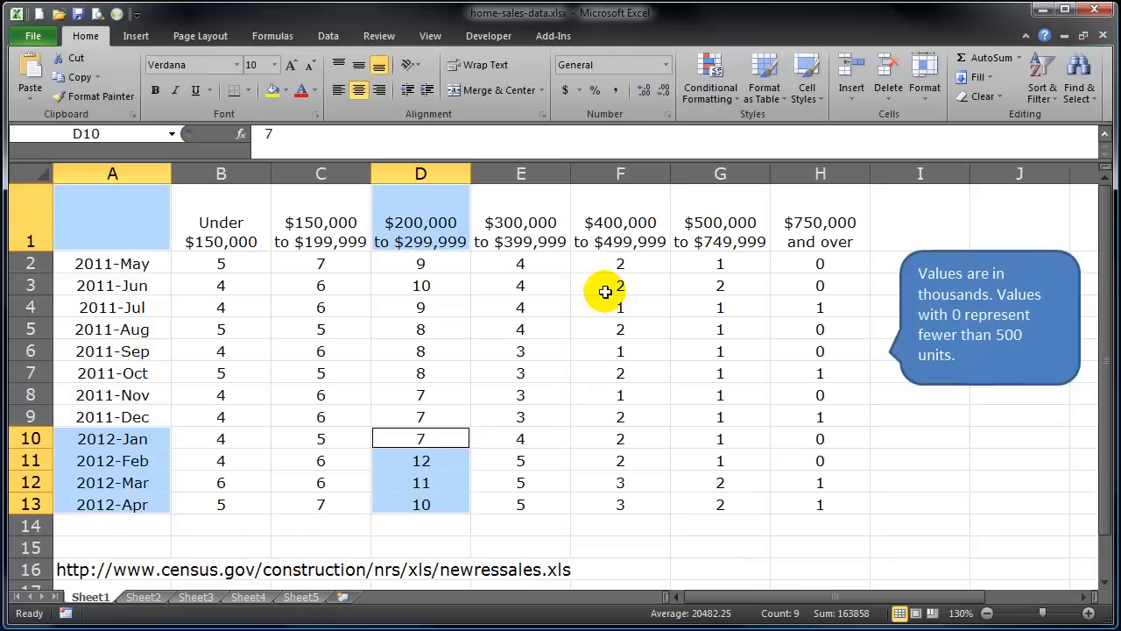
pyautogui.click(463, 335)
pyautogui.click(117, 300)
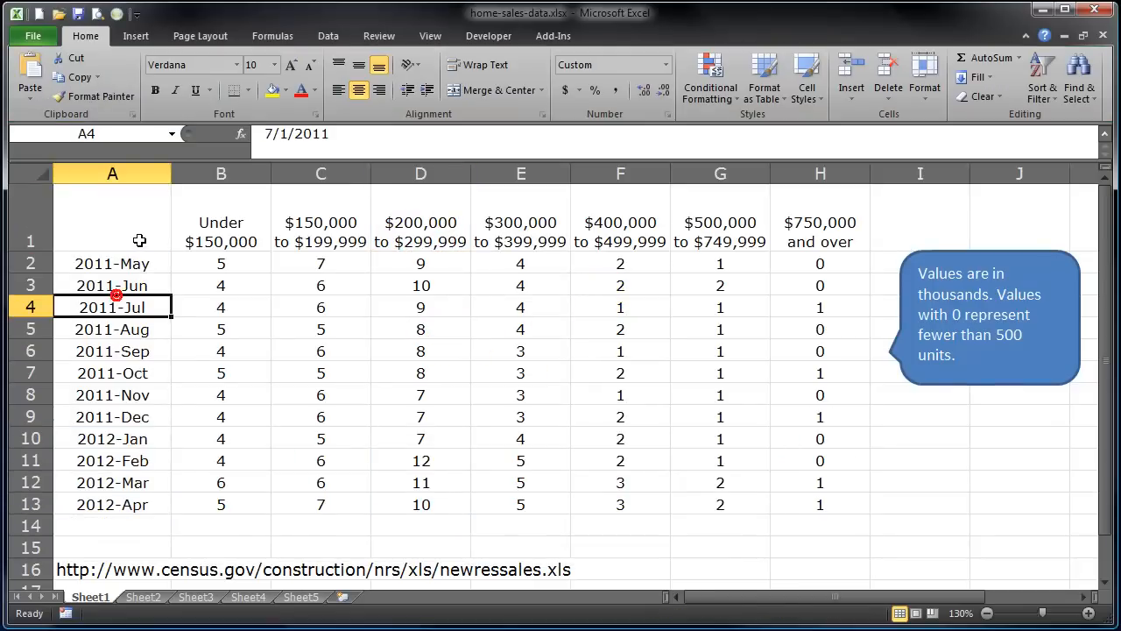
pyautogui.moveTo(112, 263); pyautogui.dragTo(295, 416)
pyautogui.click(517, 399)
pyautogui.click(632, 409)
pyautogui.click(384, 400)
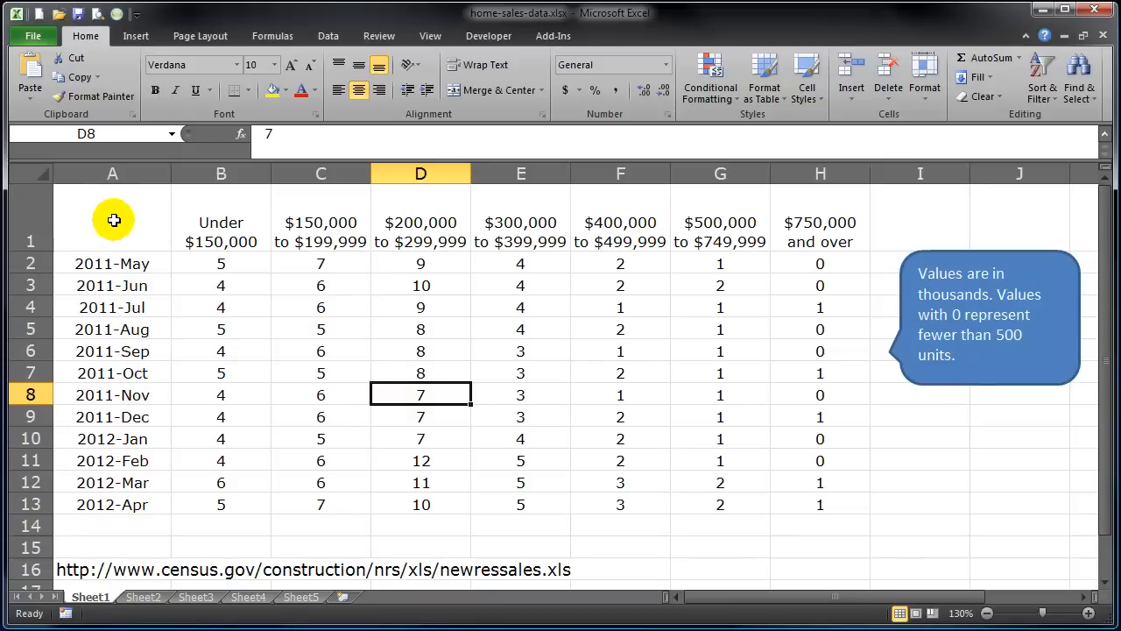
# Select headings A1:H1 plus the 2012-Apr row and bring up the pie chart types.
pyautogui.moveTo(109, 221); pyautogui.dragTo(804, 237)
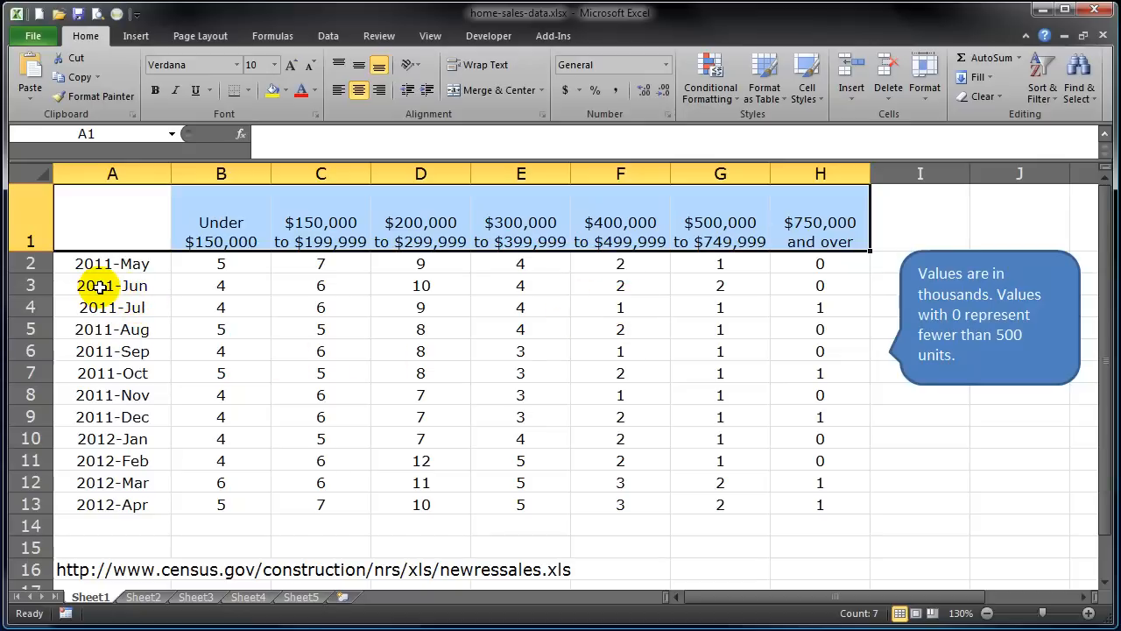
pyautogui.moveTo(103, 503); pyautogui.dragTo(792, 504)
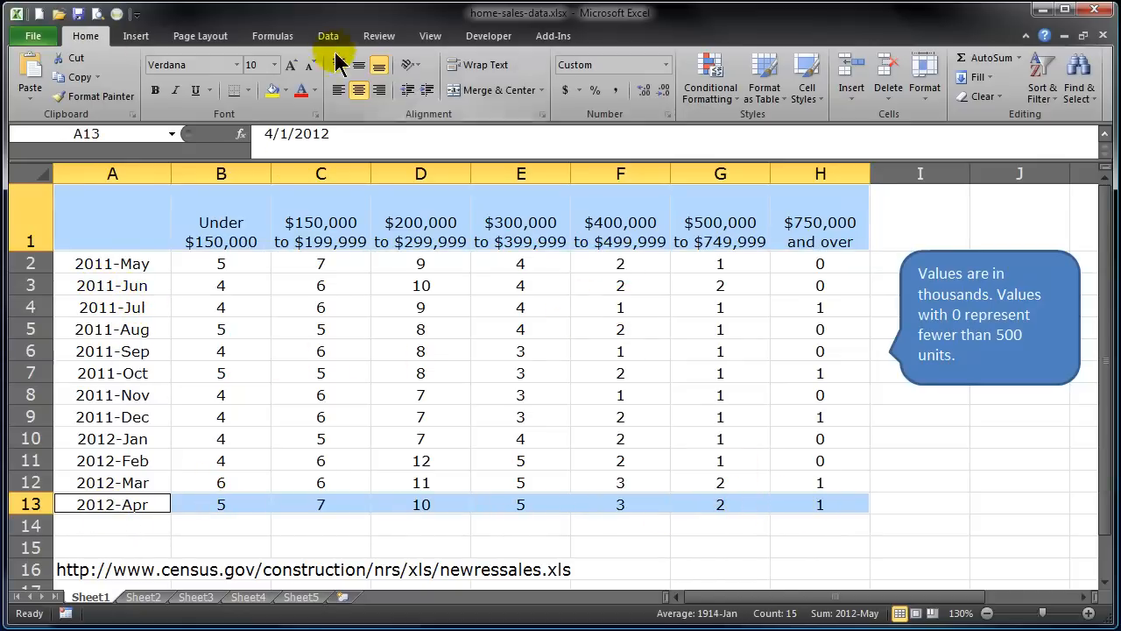
pyautogui.click(136, 36)
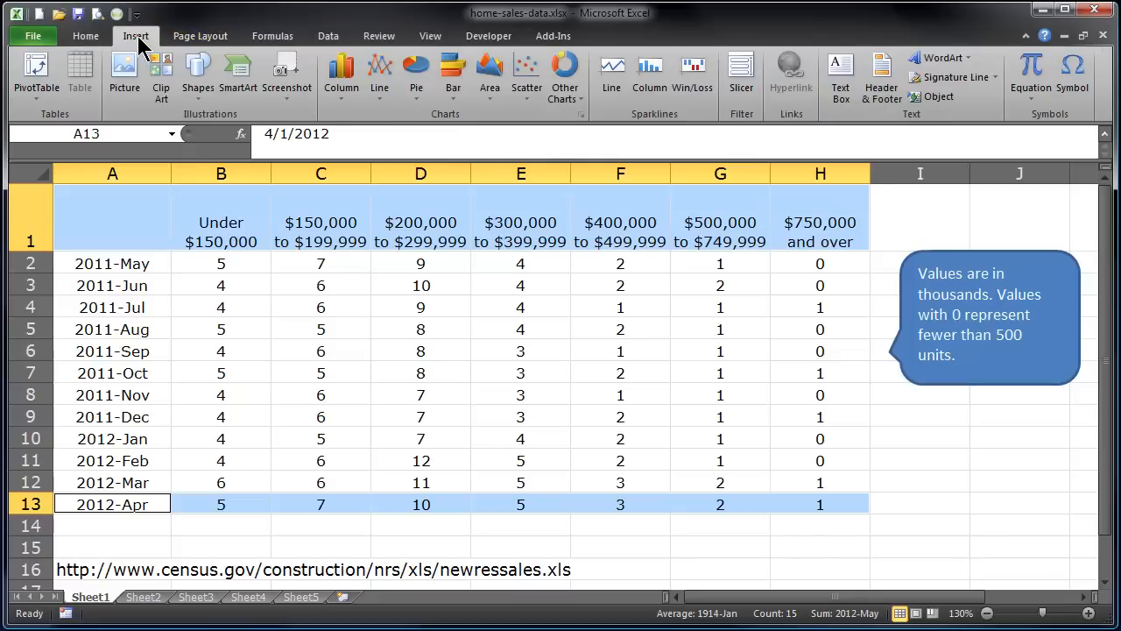
pyautogui.click(416, 83)
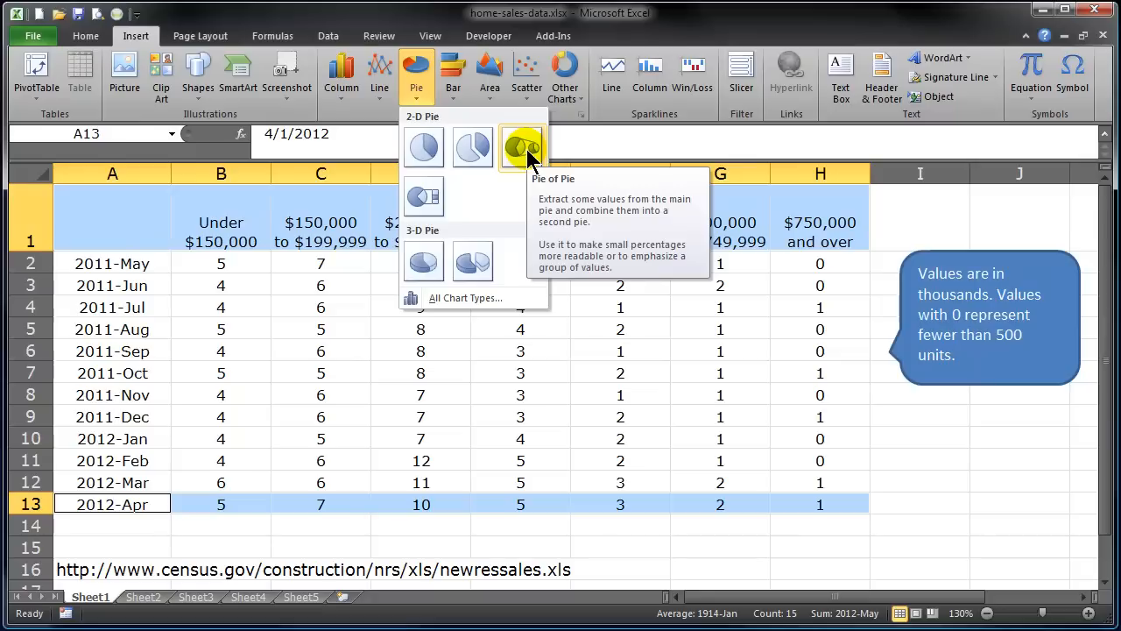
# Insert a 2-D pie of the 2012-Apr row, enlarge it, and select its slices.
pyautogui.click(424, 144)
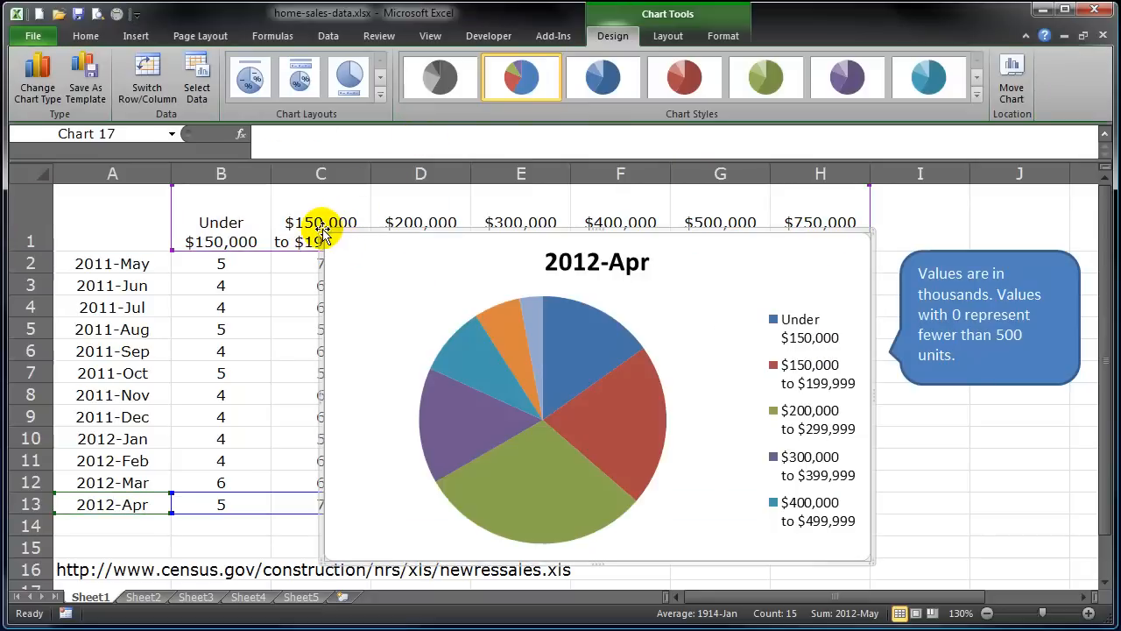
pyautogui.moveTo(321, 229); pyautogui.dragTo(60, 189)
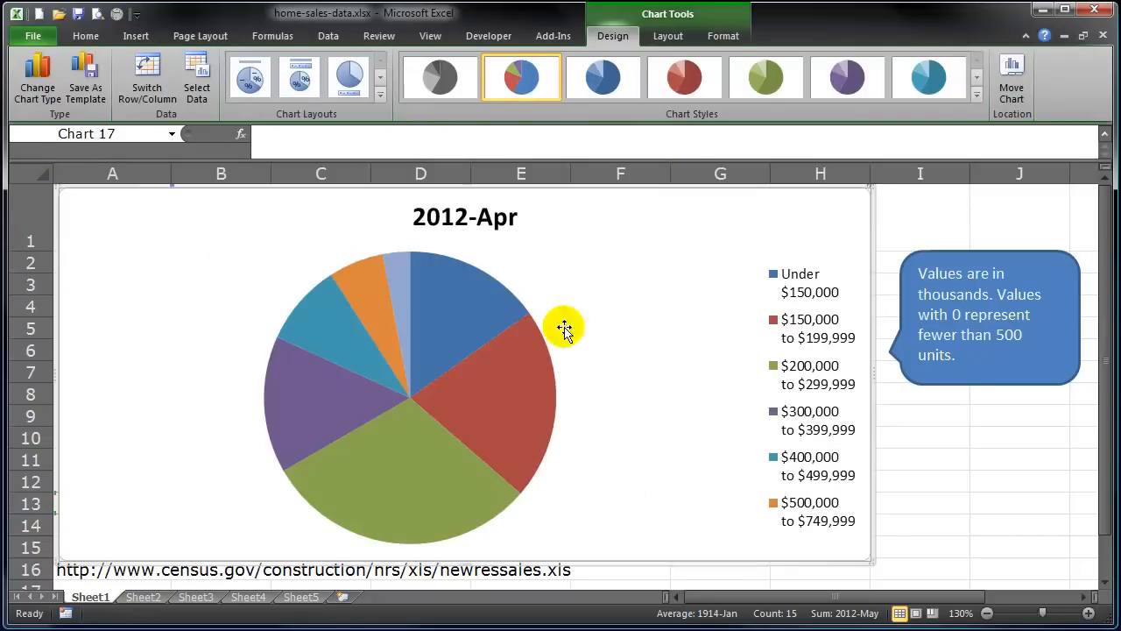
pyautogui.click(464, 313)
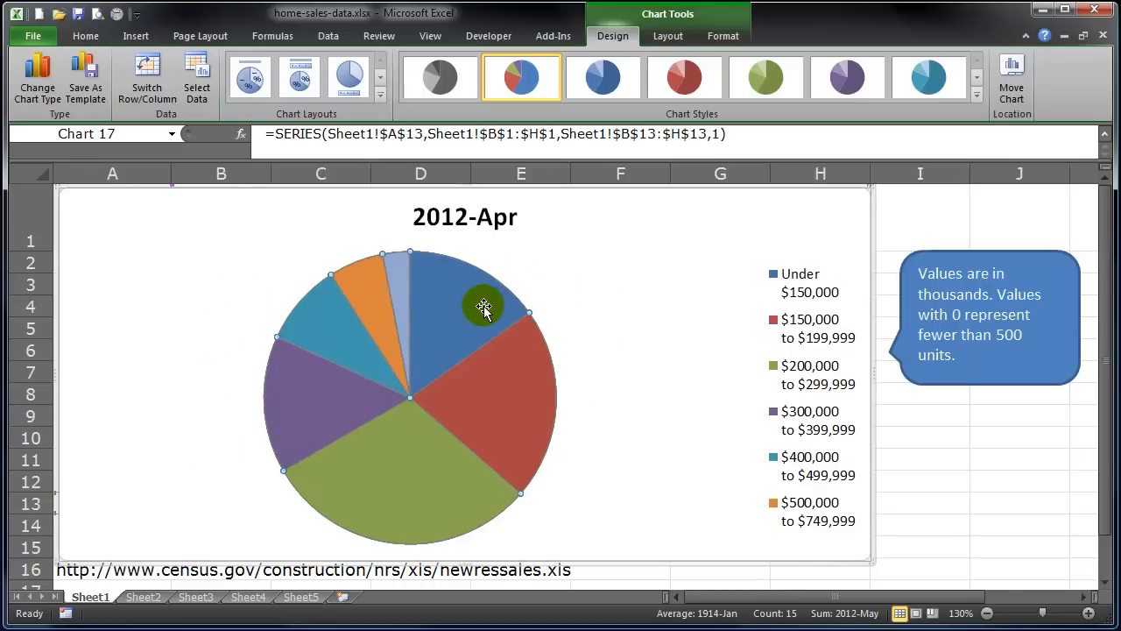
# Try exploding the pie slices outward, undoing each time back to a whole circle.
pyautogui.moveTo(479, 307); pyautogui.dragTo(499, 288)
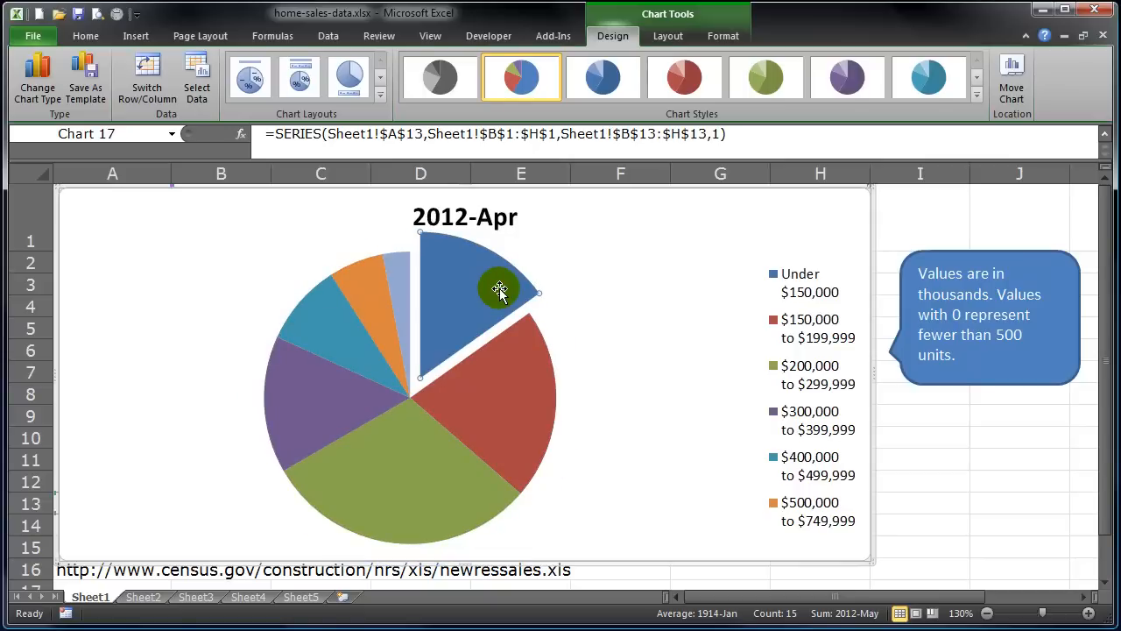
pyautogui.hotkey('ctrl', 'z')
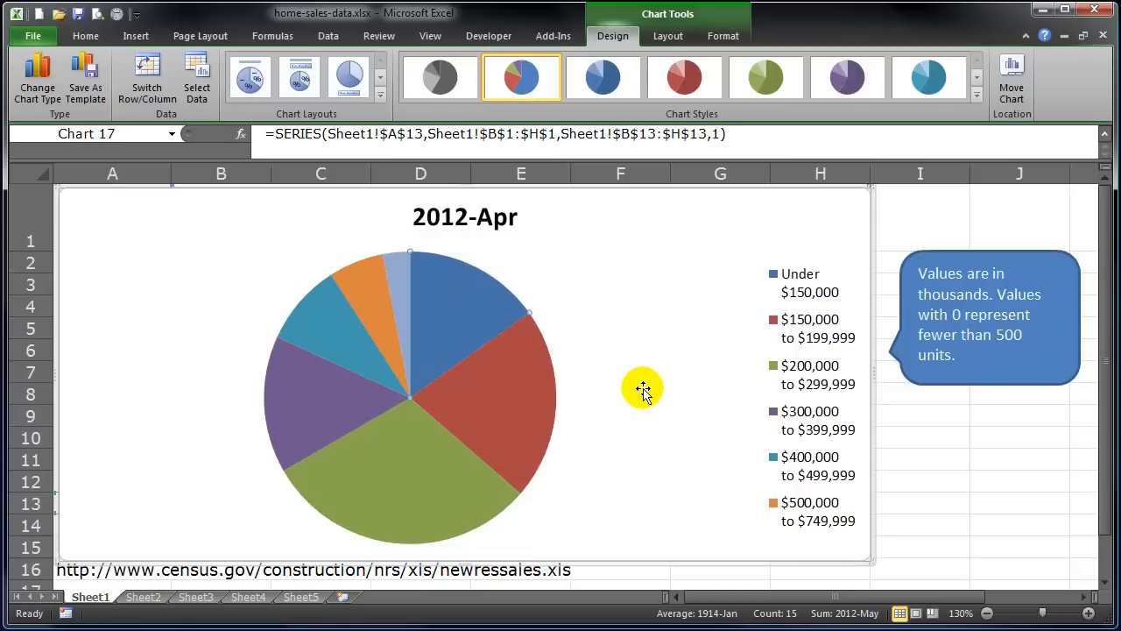
pyautogui.click(643, 391)
pyautogui.moveTo(484, 309)
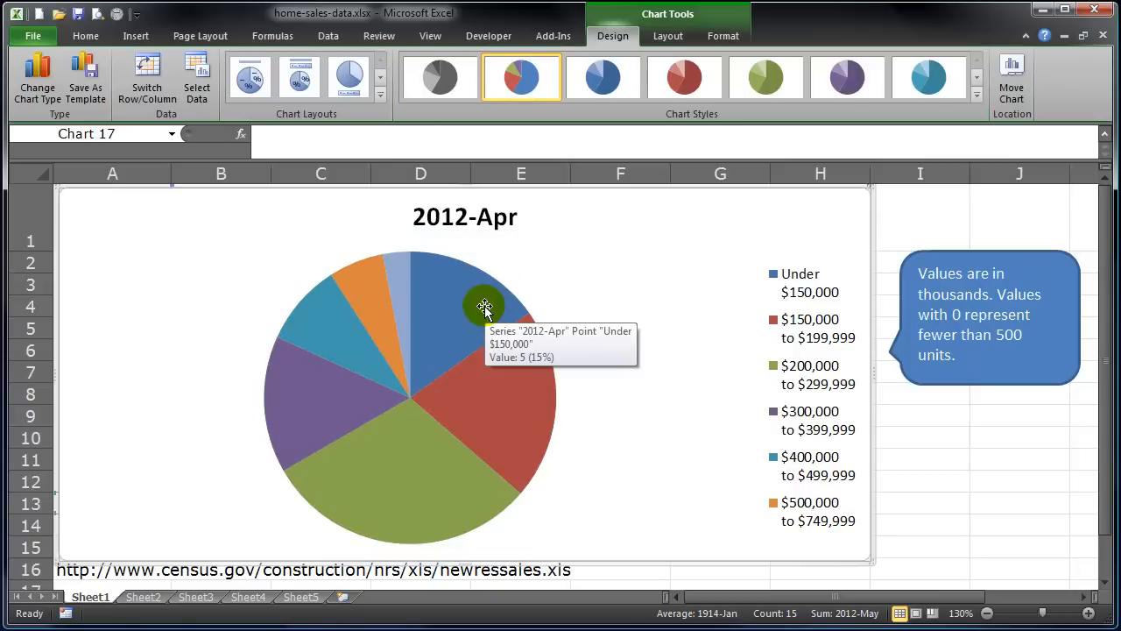
pyautogui.moveTo(471, 311); pyautogui.dragTo(489, 300)
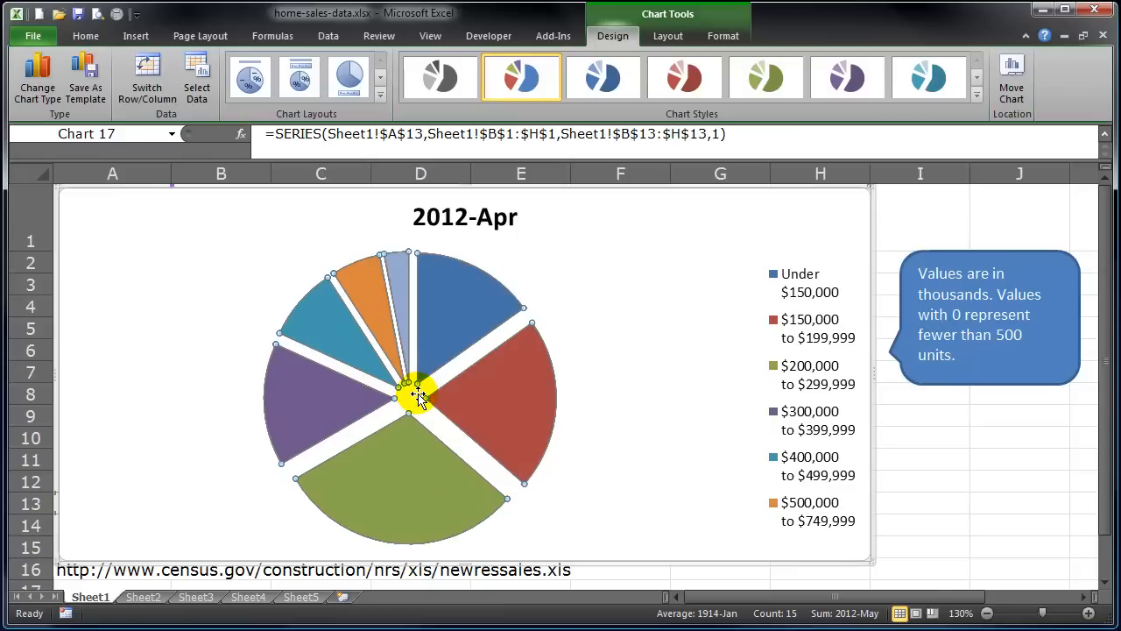
pyautogui.hotkey('ctrl', 'z')
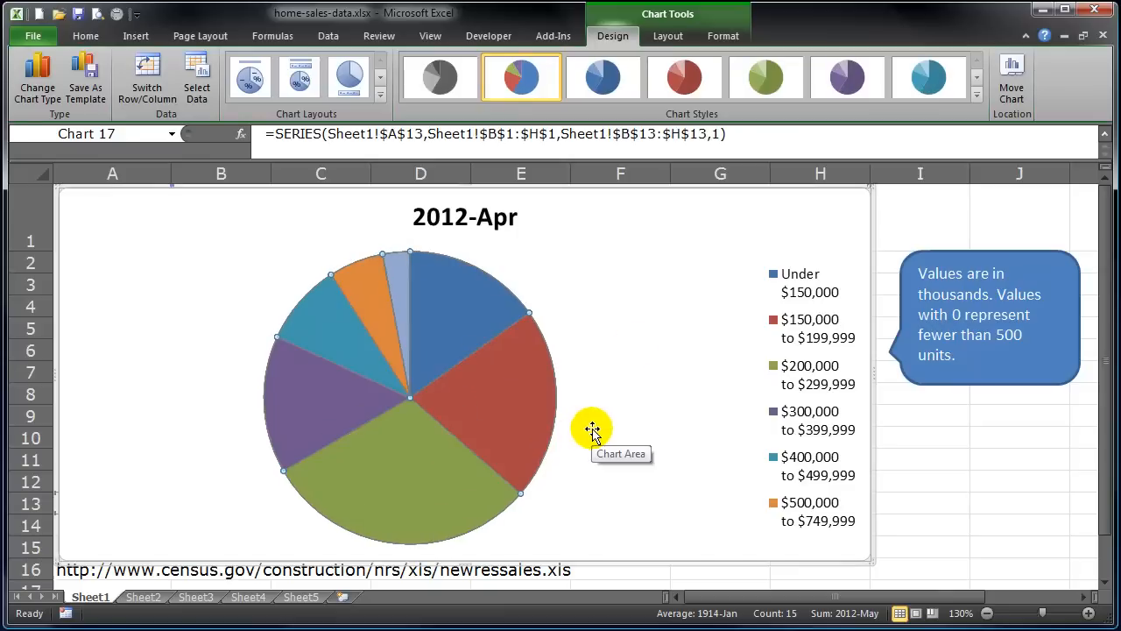
pyautogui.click(624, 335)
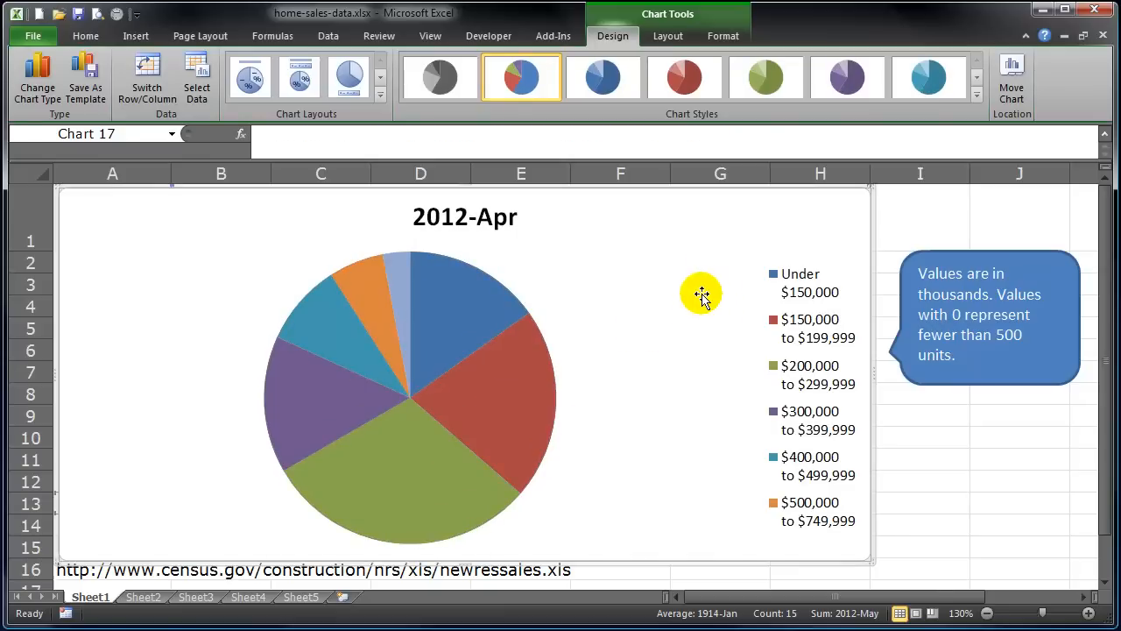
pyautogui.click(444, 327)
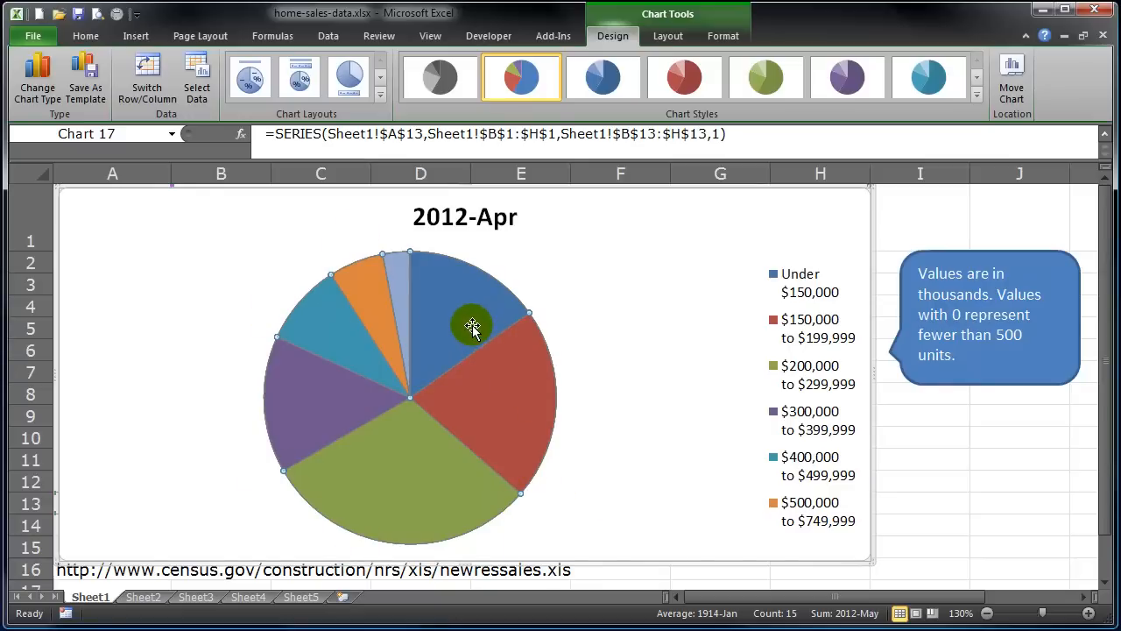
pyautogui.moveTo(468, 324)
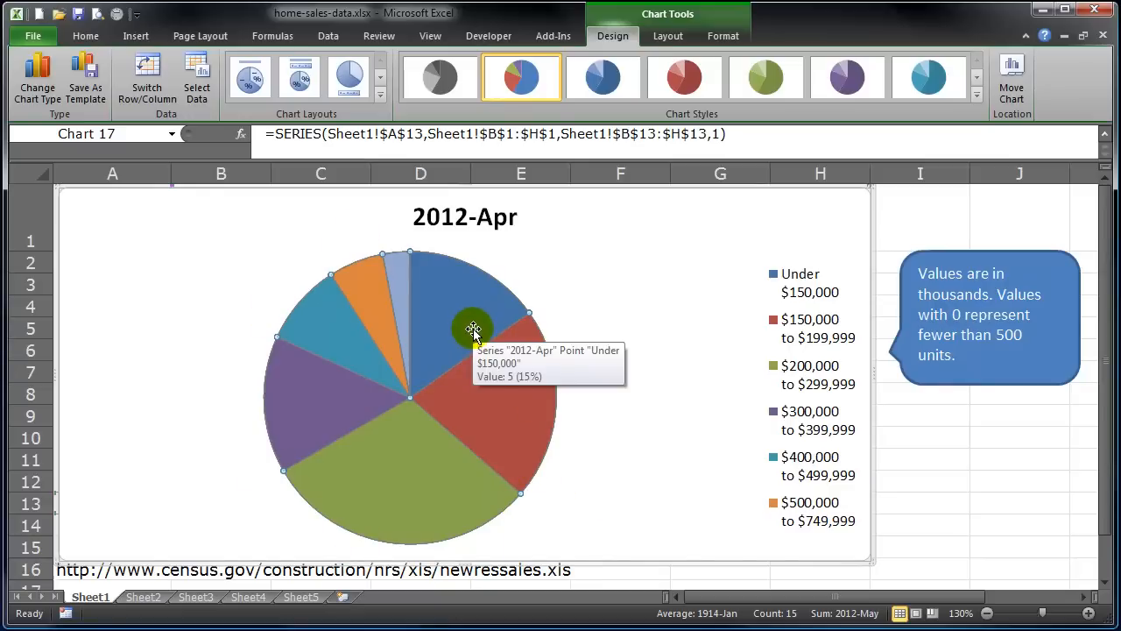
pyautogui.click(514, 392)
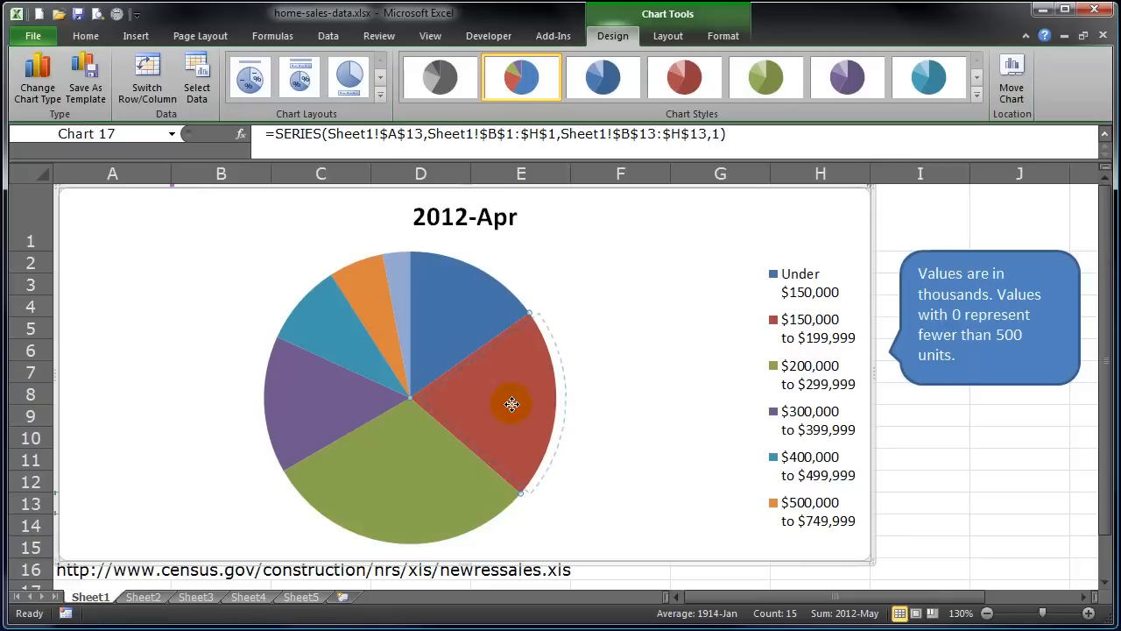
pyautogui.moveTo(539, 404); pyautogui.dragTo(542, 408)
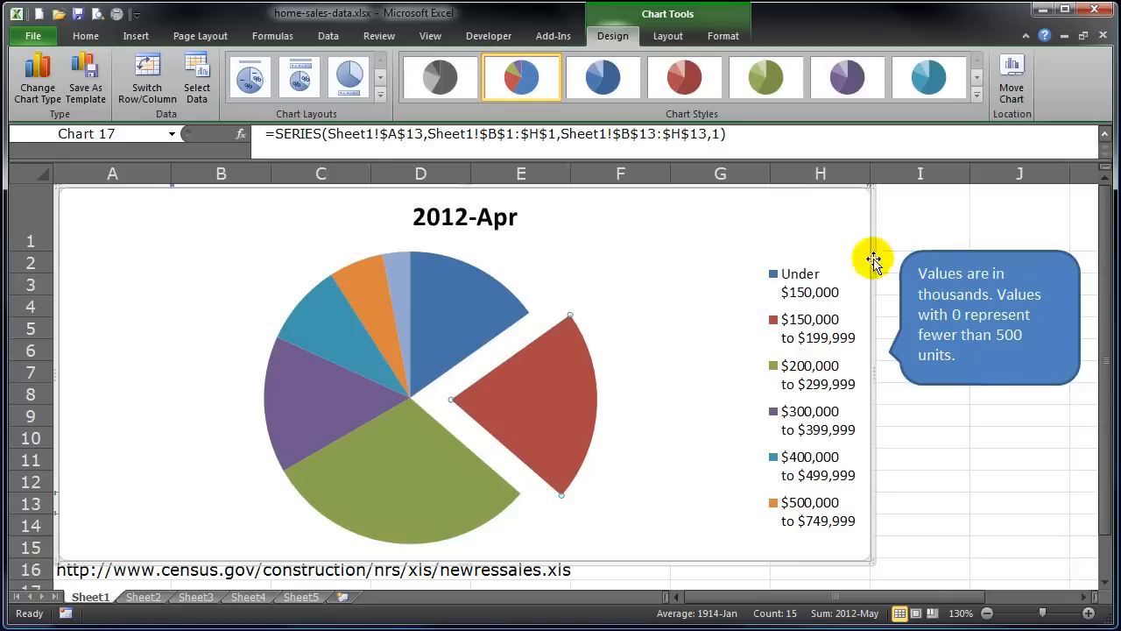
pyautogui.moveTo(565, 397)
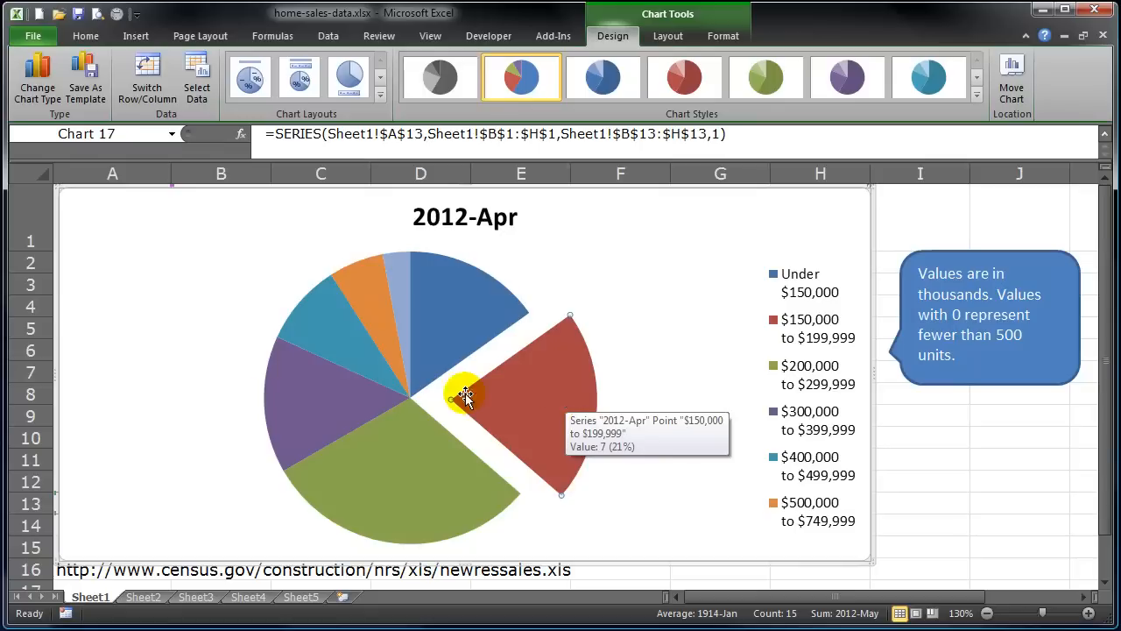
pyautogui.click(317, 330)
pyautogui.moveTo(319, 332); pyautogui.dragTo(281, 305)
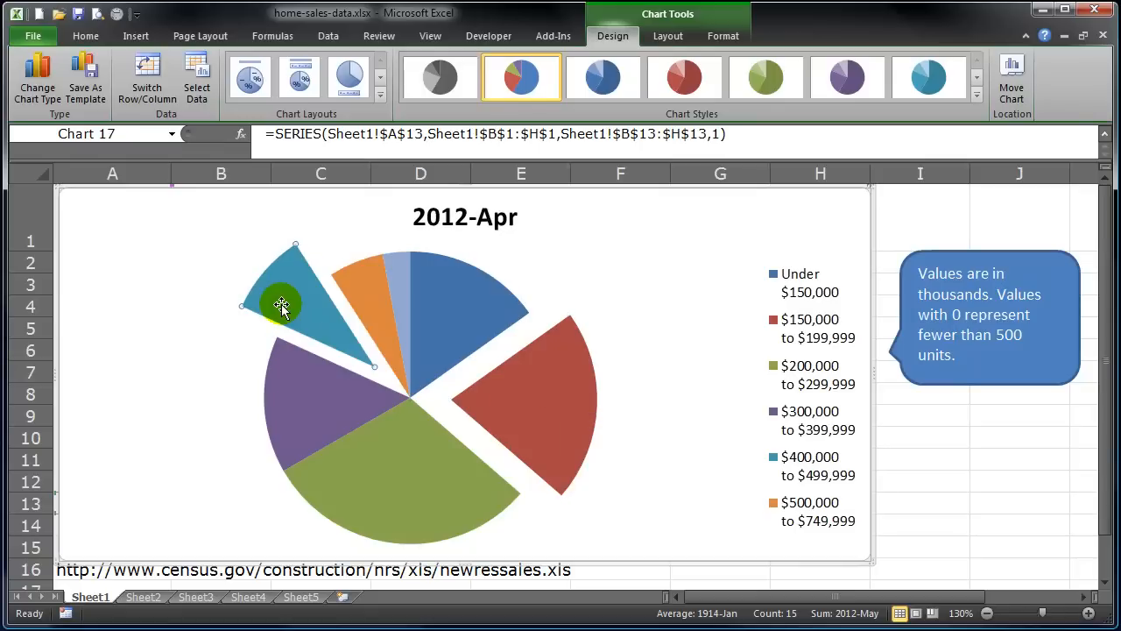
pyautogui.hotkey('ctrl', 'z')
pyautogui.hotkey('ctrl', 'z')
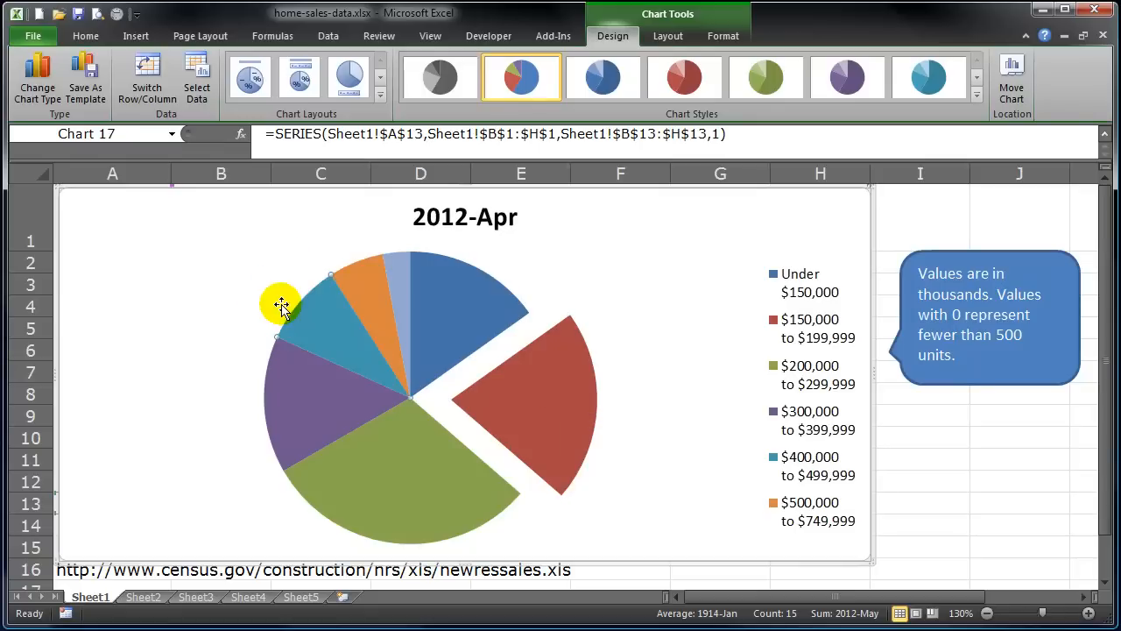
# Select the 2012-Apr pie's plot area and enlarge it by dragging its corner handles outward.
pyautogui.click(289, 295)
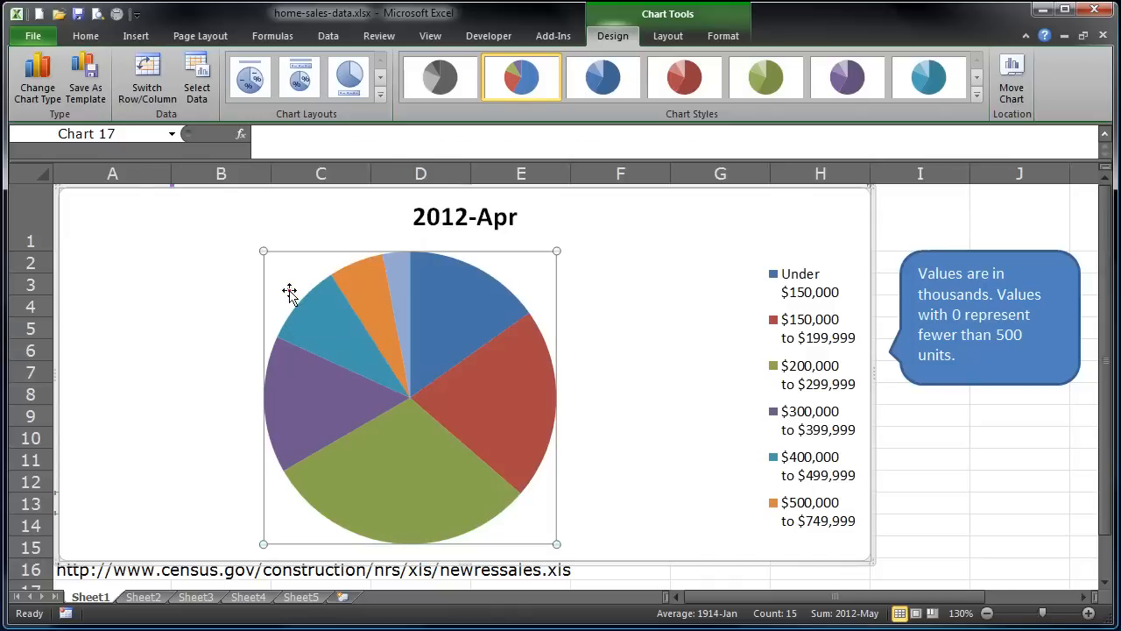
pyautogui.click(628, 290)
pyautogui.click(300, 275)
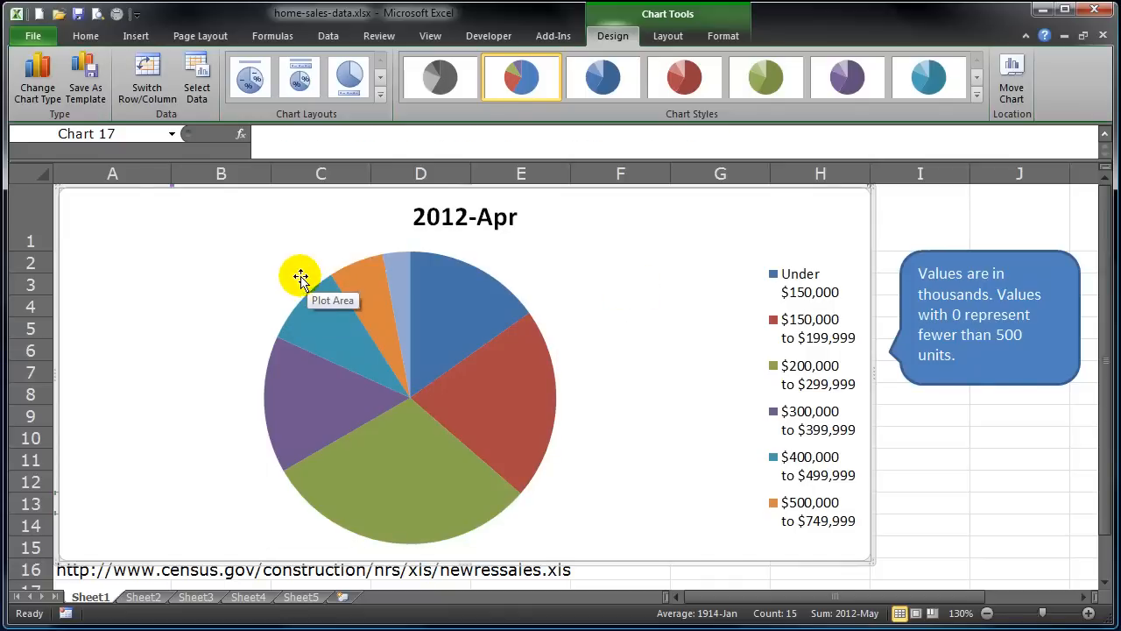
pyautogui.click(522, 277)
pyautogui.click(629, 304)
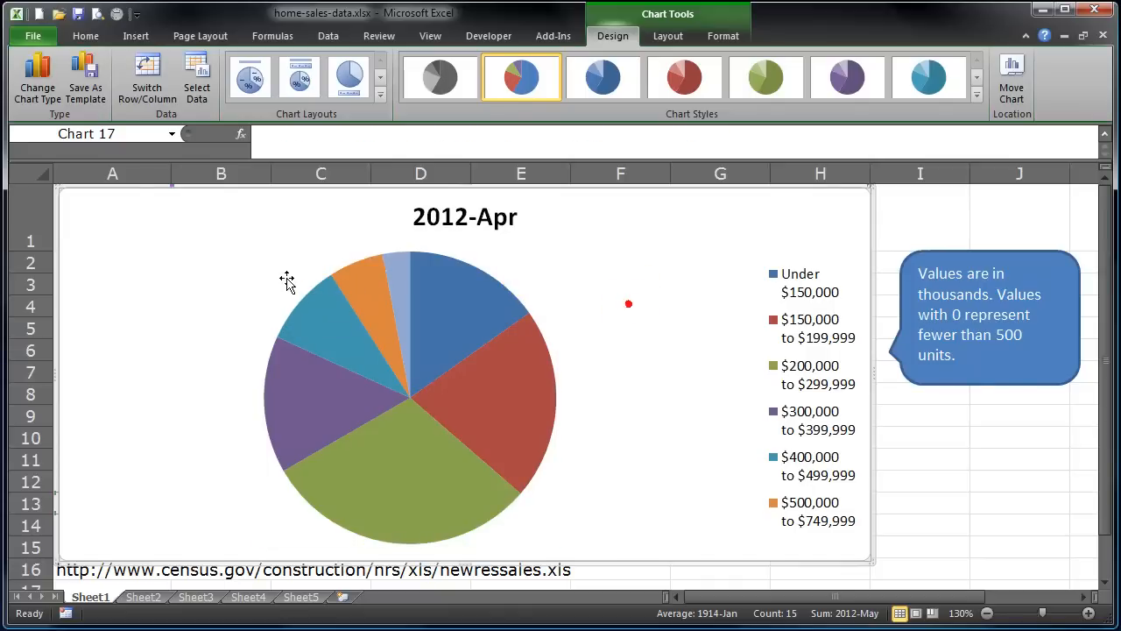
pyautogui.click(286, 278)
pyautogui.click(530, 277)
pyautogui.click(645, 330)
pyautogui.click(517, 284)
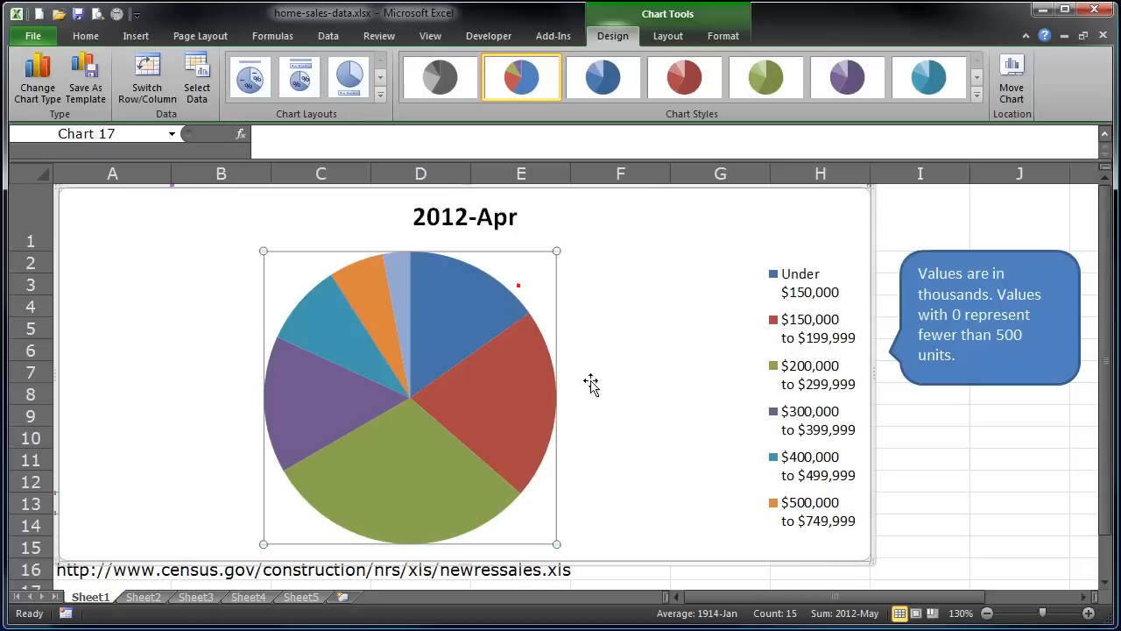
pyautogui.click(621, 392)
pyautogui.click(524, 520)
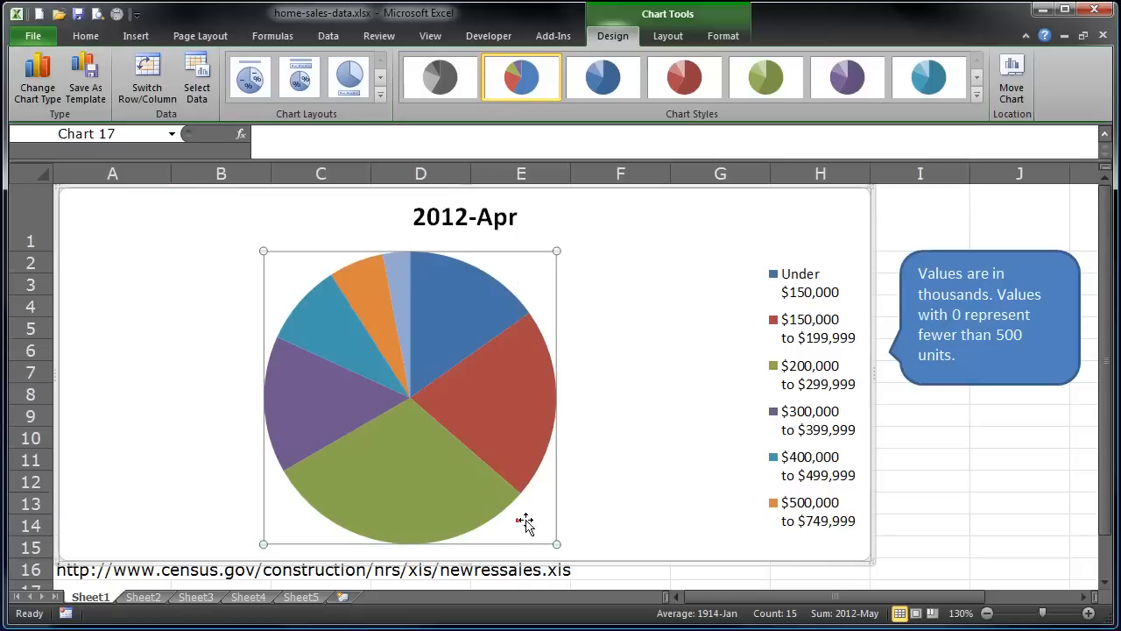
pyautogui.click(218, 525)
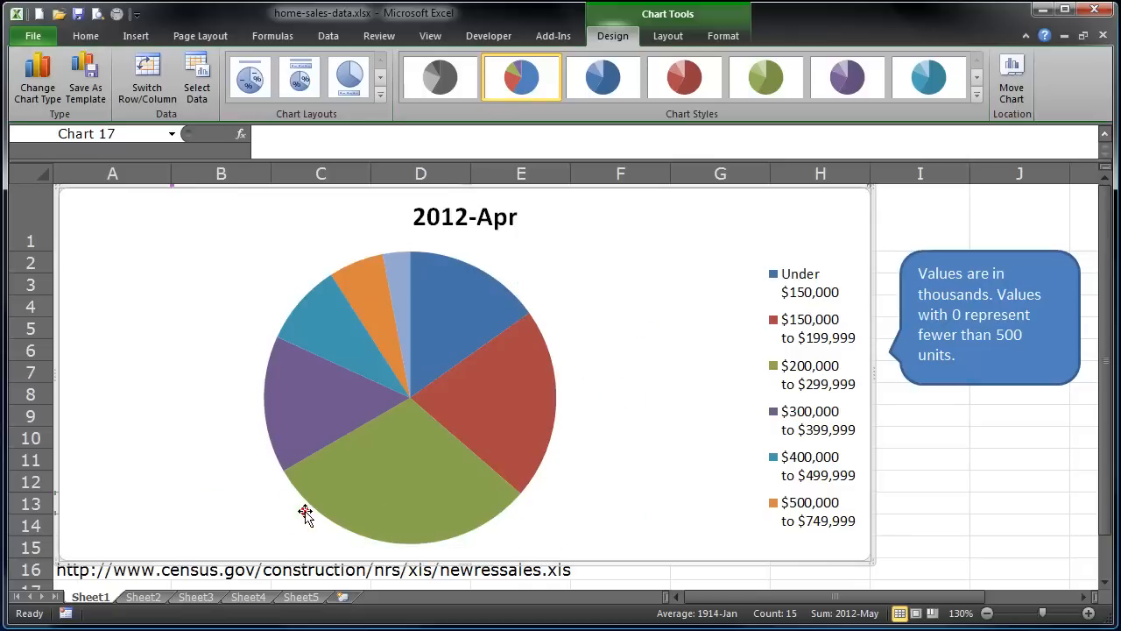
pyautogui.click(296, 514)
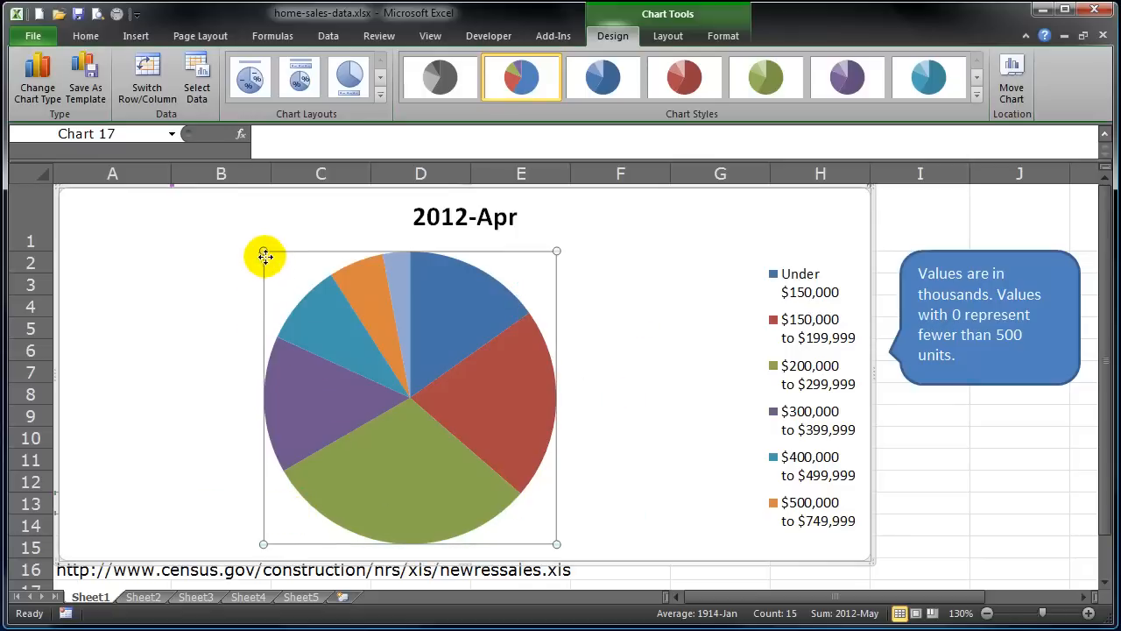
pyautogui.moveTo(263, 252); pyautogui.dragTo(227, 245)
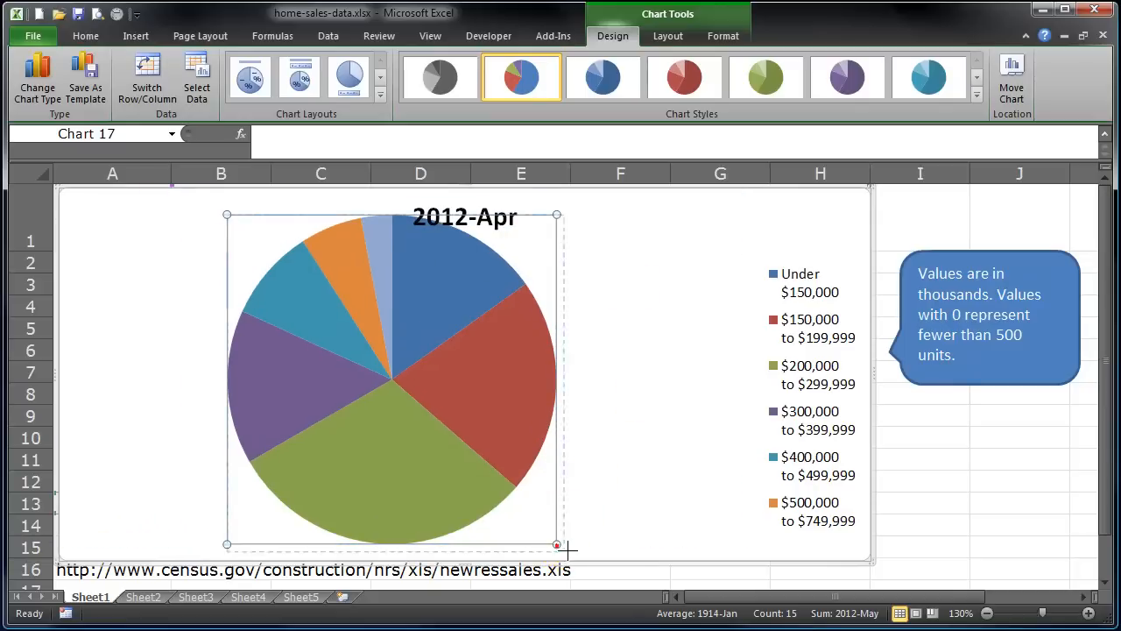
pyautogui.moveTo(561, 547); pyautogui.dragTo(574, 559)
# Move the pie's plot area to the left side of the chart.
pyautogui.click(552, 402)
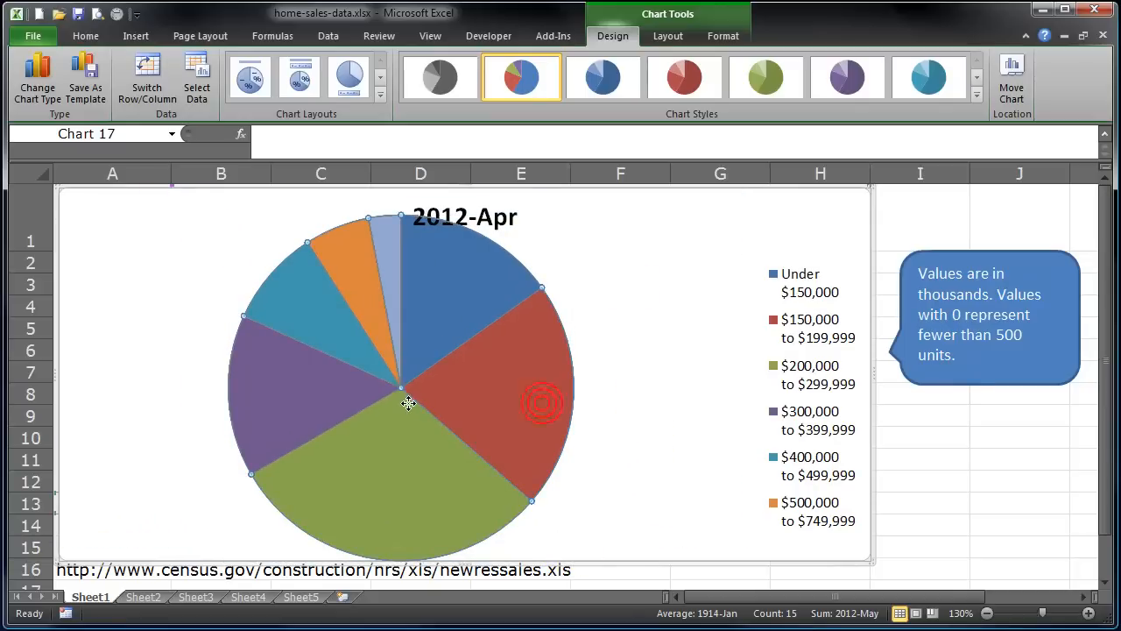
pyautogui.click(537, 253)
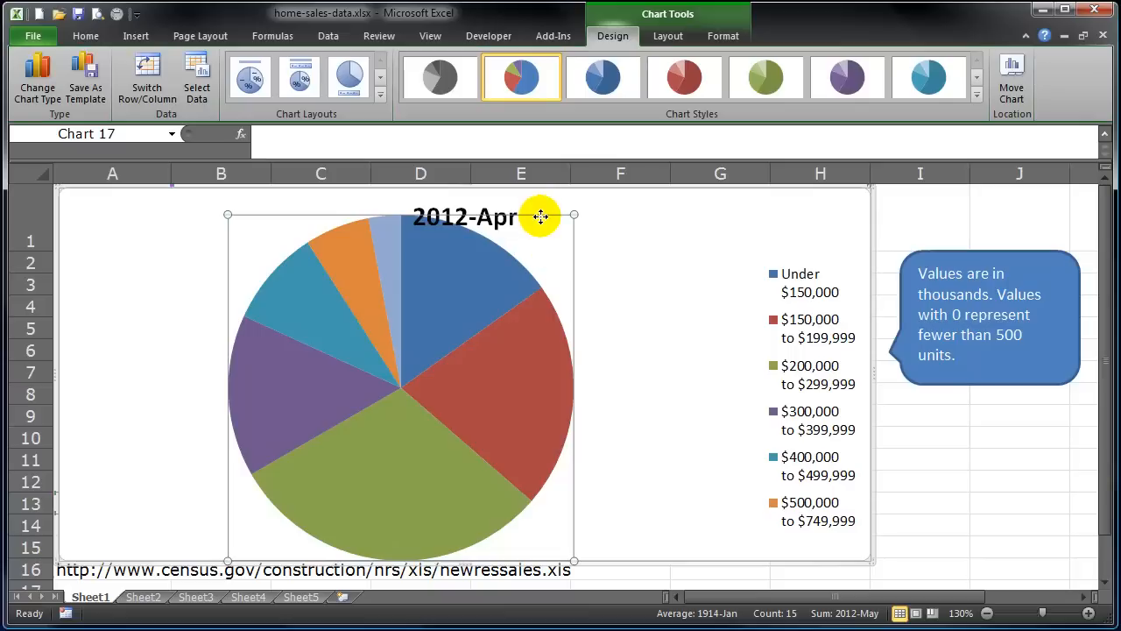
pyautogui.moveTo(541, 216); pyautogui.dragTo(385, 219)
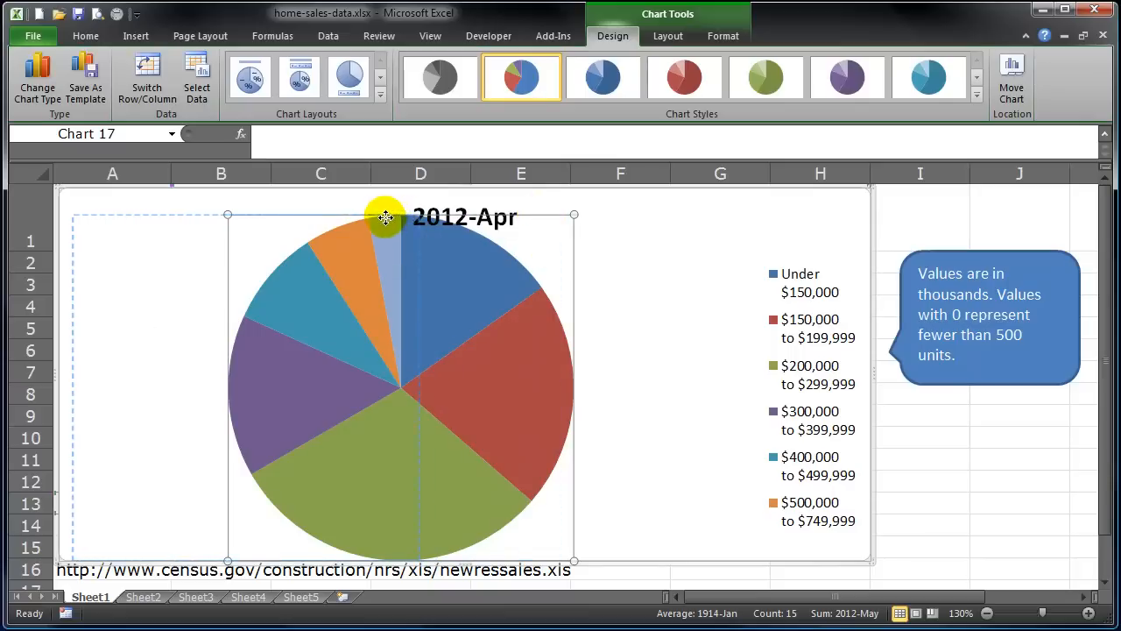
# Move the 2012-Apr chart title to the right, above the legend.
pyautogui.moveTo(477, 219); pyautogui.dragTo(590, 219)
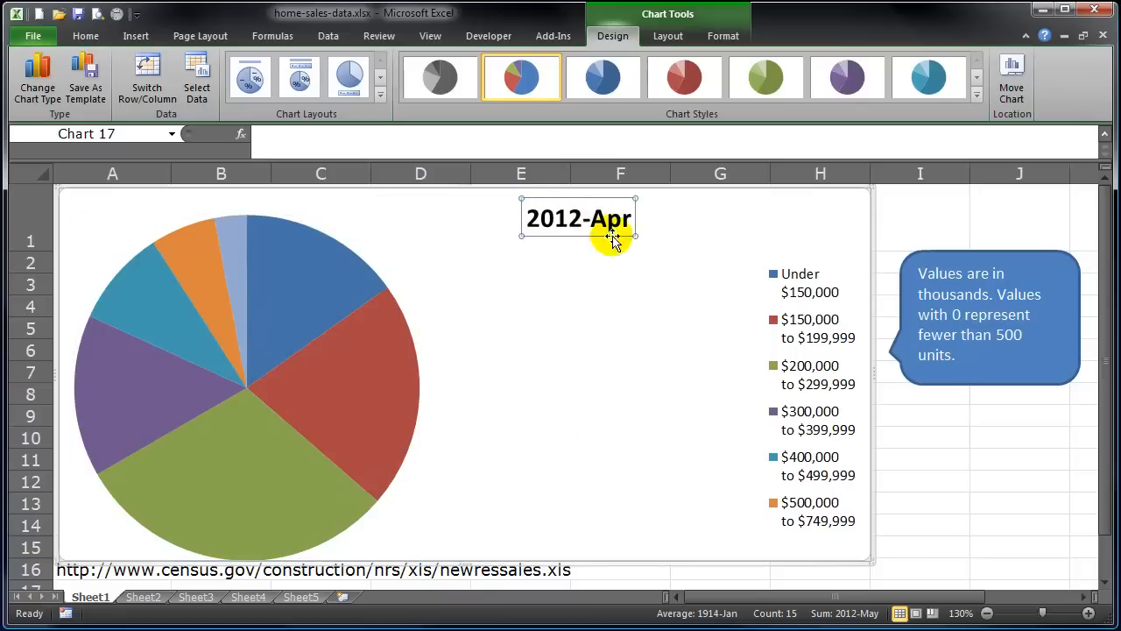
pyautogui.click(603, 294)
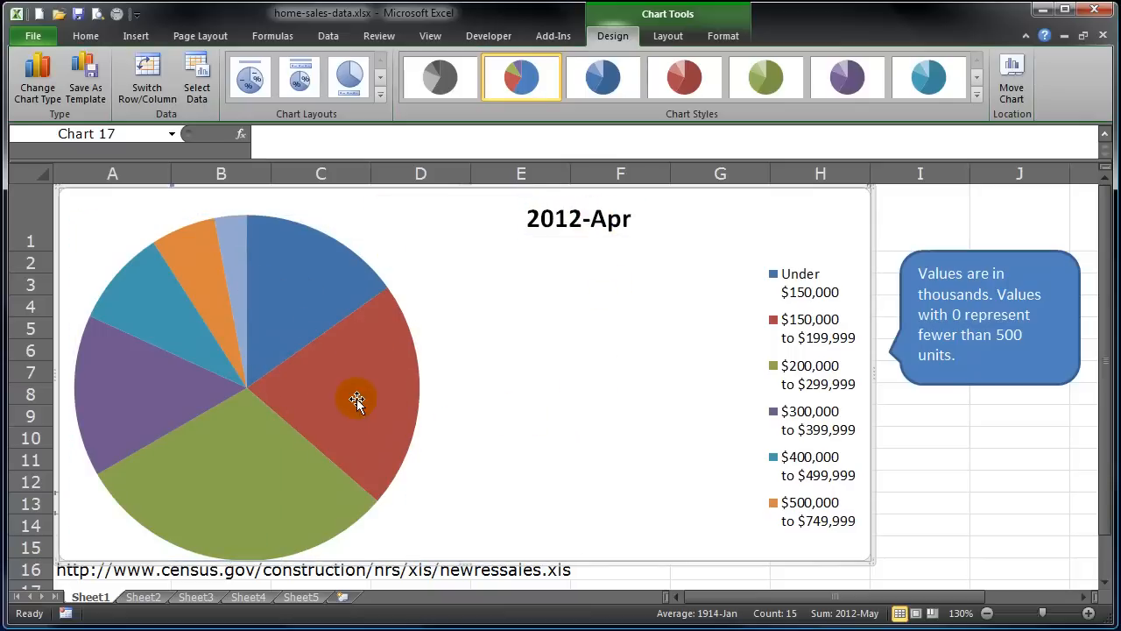
pyautogui.moveTo(364, 390)
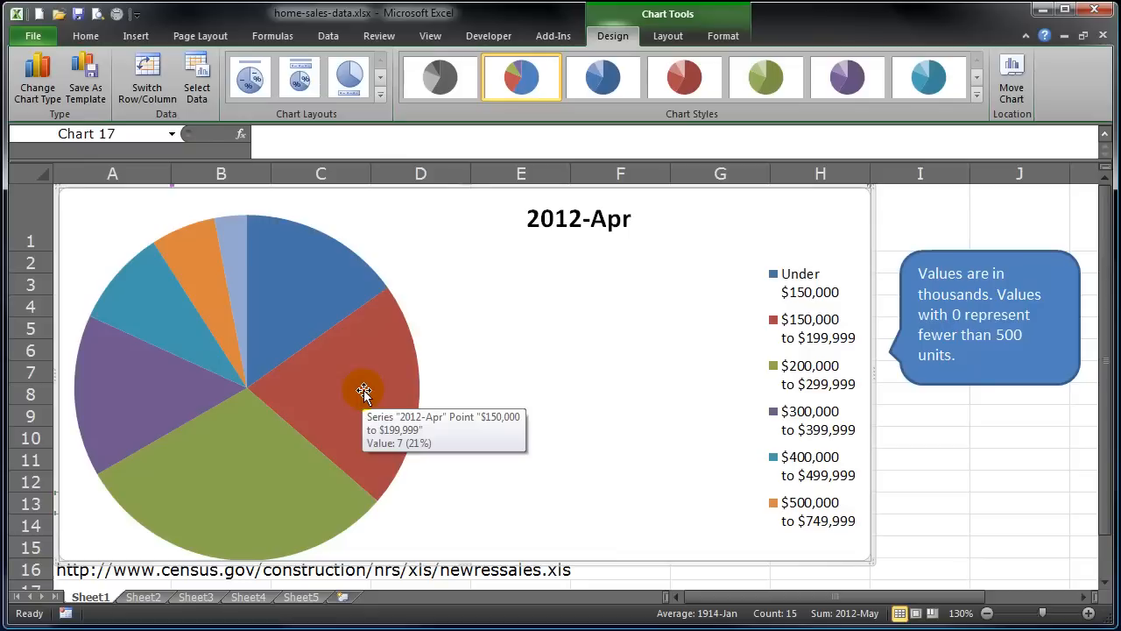